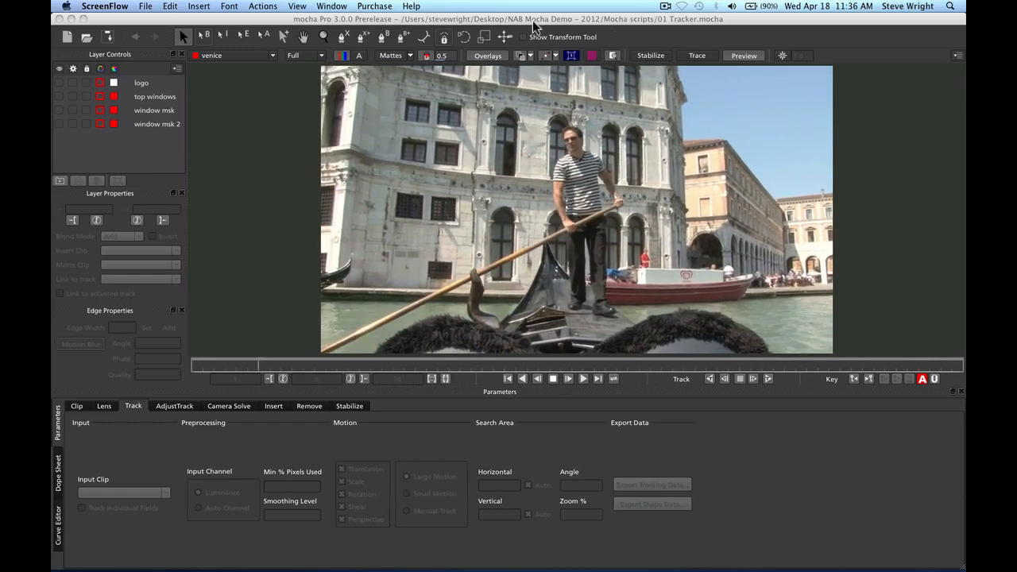
# At frame 1, outline the upper-left windows as Layer 41, show its matte, and widen the top-left corner
pyautogui.click(344, 35)
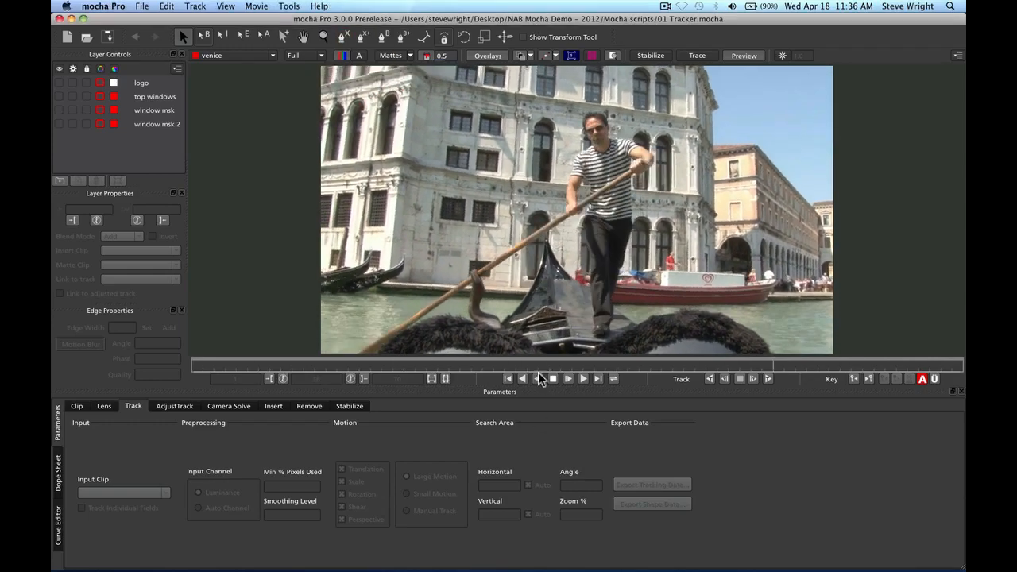
pyautogui.click(510, 378)
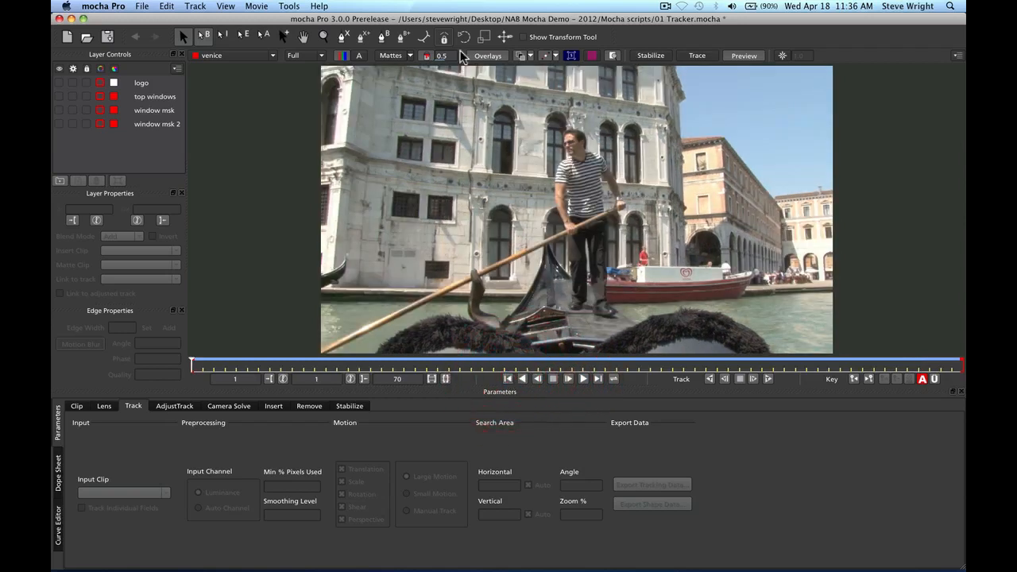
pyautogui.click(340, 37)
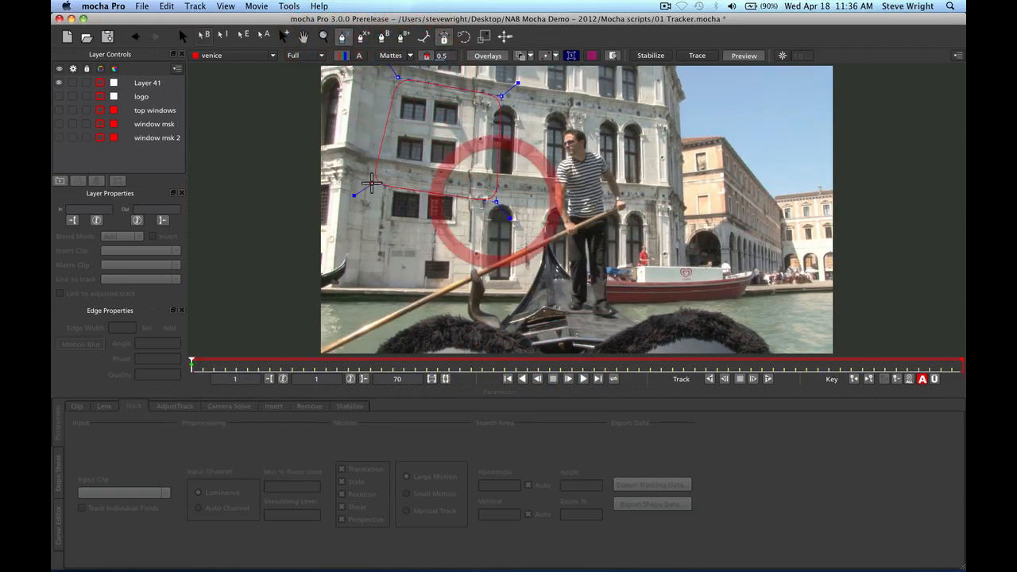
pyautogui.rightClick(374, 185)
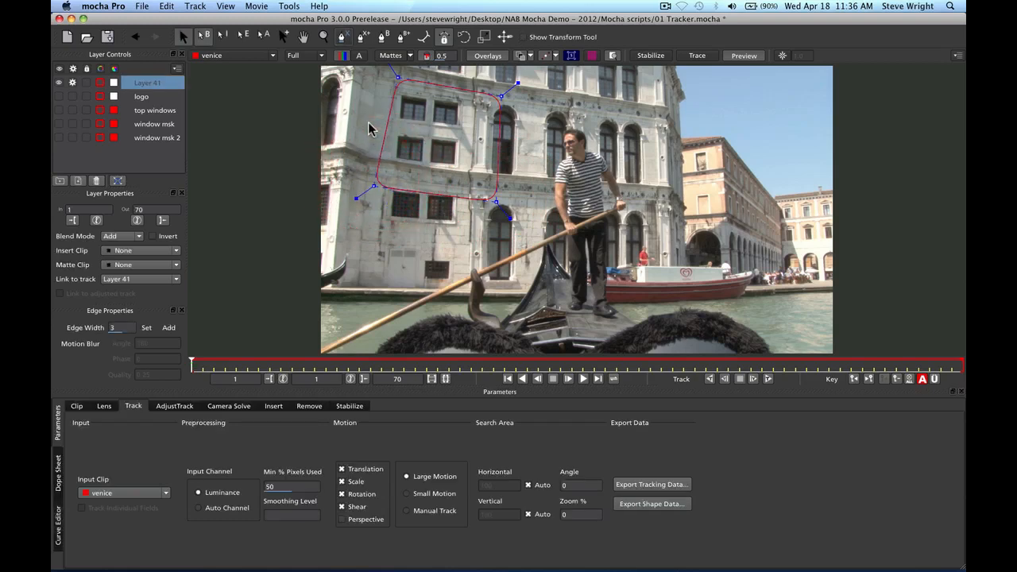
pyautogui.click(400, 58)
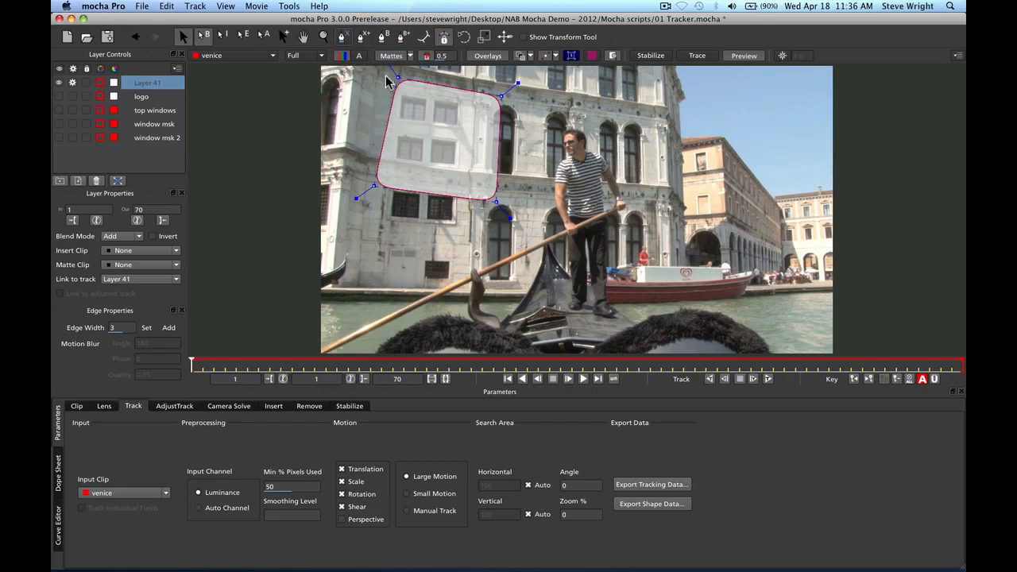
pyautogui.moveTo(399, 77); pyautogui.dragTo(387, 76)
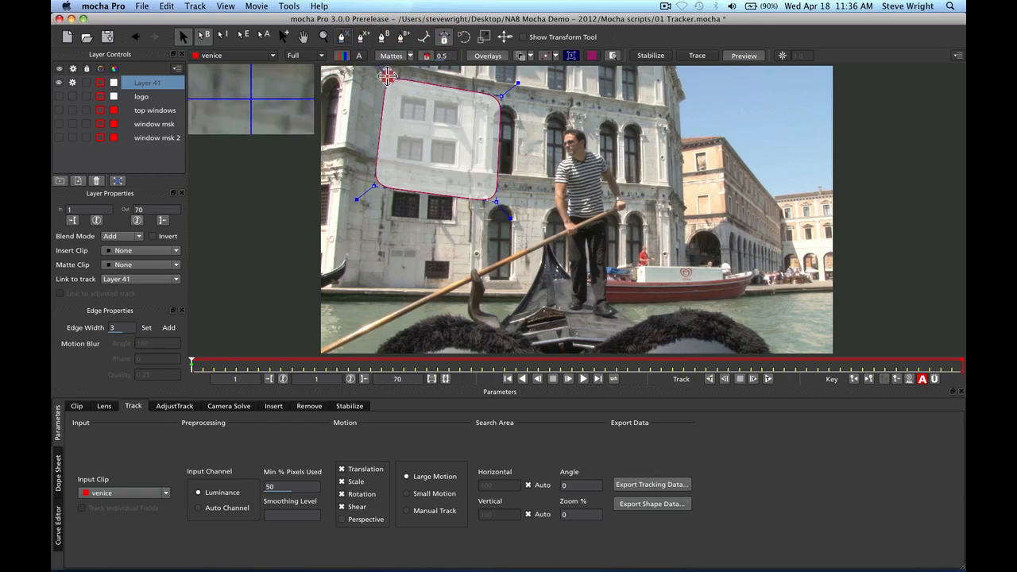
# Track Layer 41 forward through all 70 frames, return to frame 1, and hide Layer 41
pyautogui.click(767, 379)
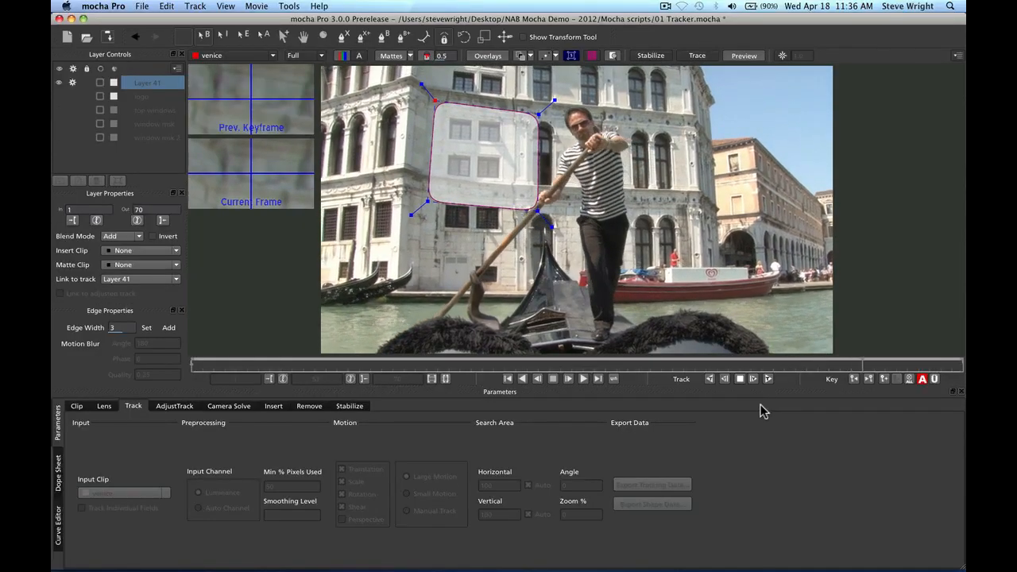
pyautogui.click(507, 379)
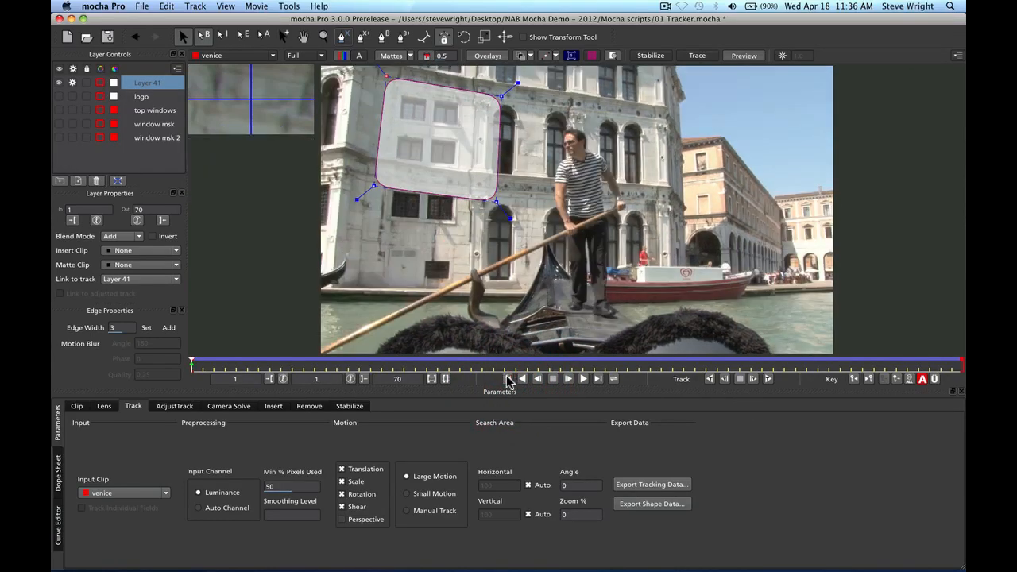
pyautogui.click(58, 82)
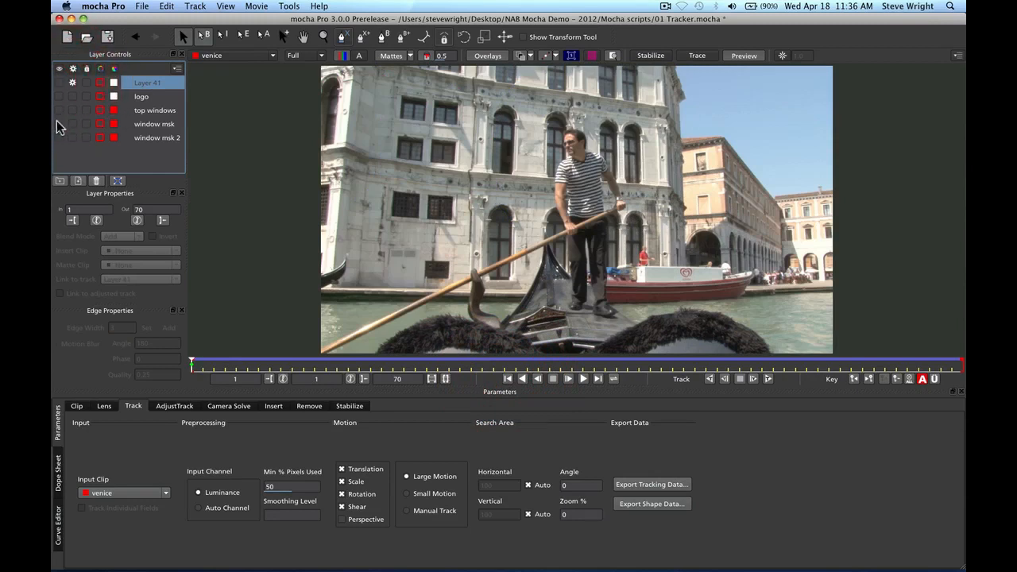
# Link the window msk layer to Layer 41's track and scrub to confirm its masks follow the windows
pyautogui.click(58, 124)
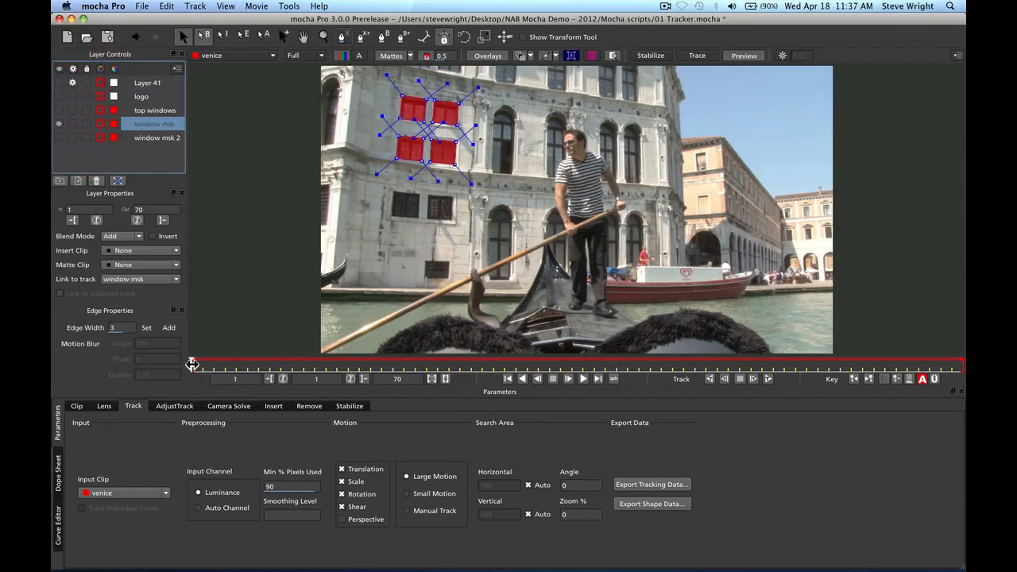
pyautogui.moveTo(191, 363); pyautogui.dragTo(473, 382)
pyautogui.click(508, 378)
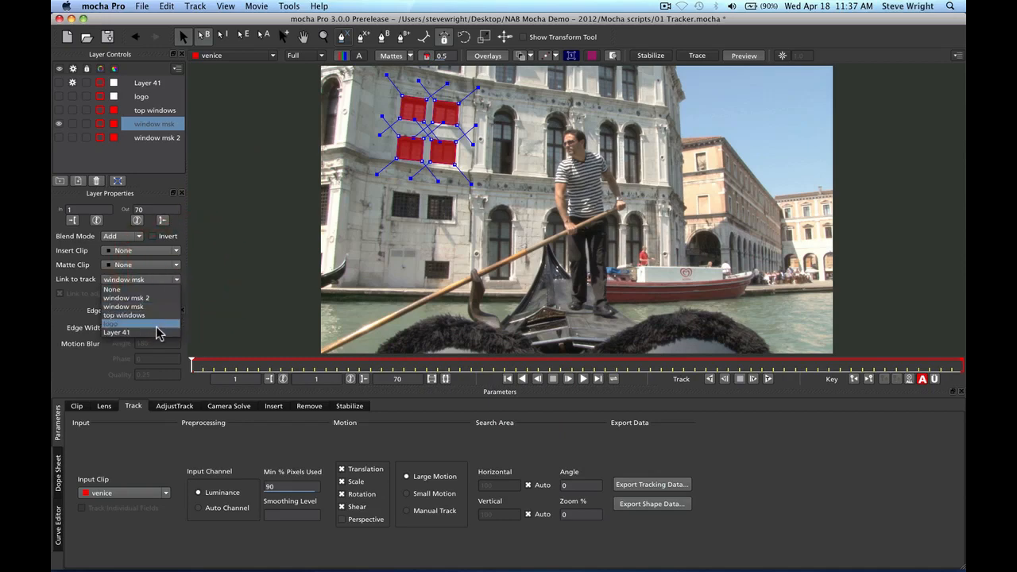
pyautogui.click(172, 321)
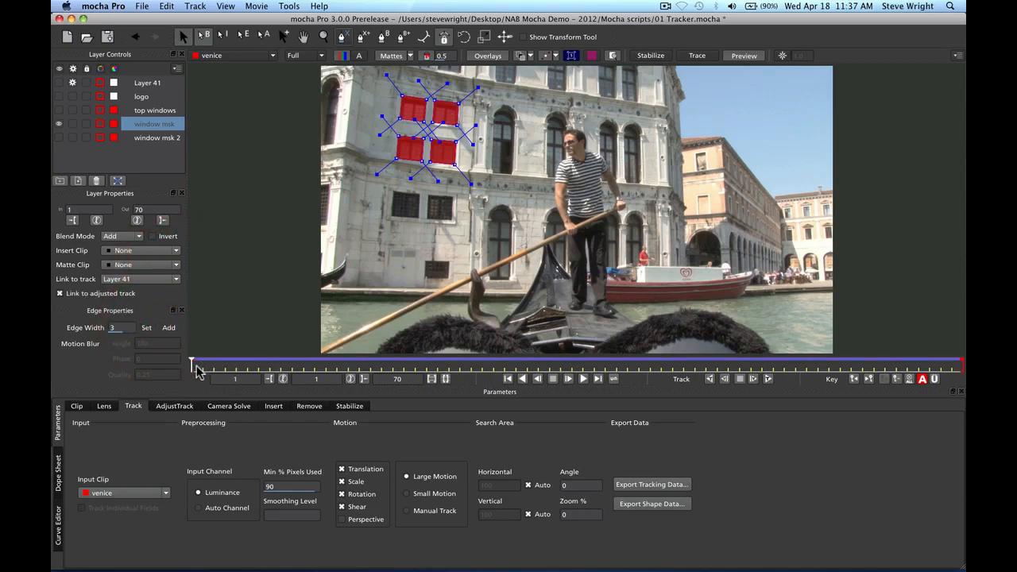
pyautogui.moveTo(214, 365); pyautogui.dragTo(367, 370)
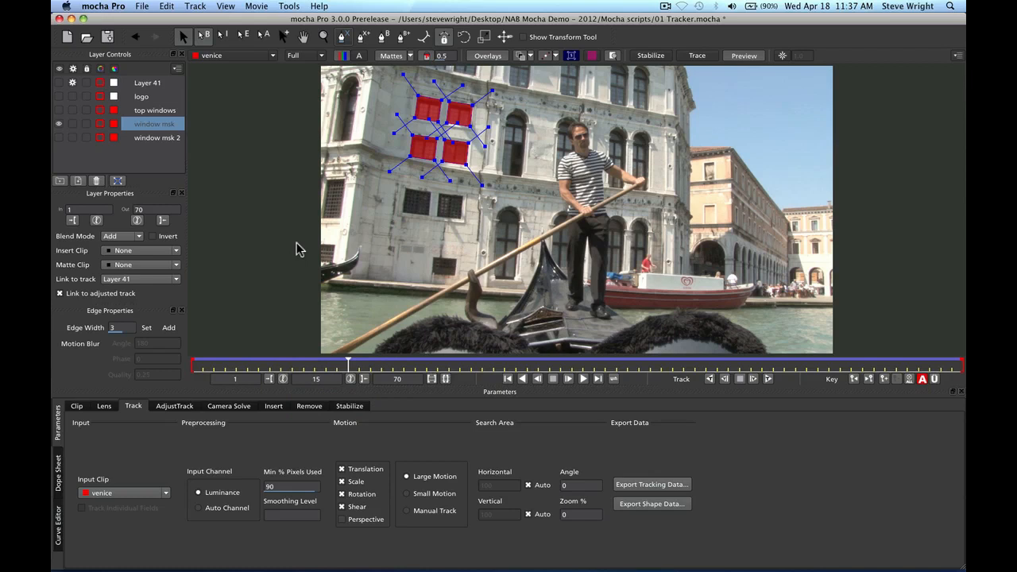
pyautogui.click(508, 378)
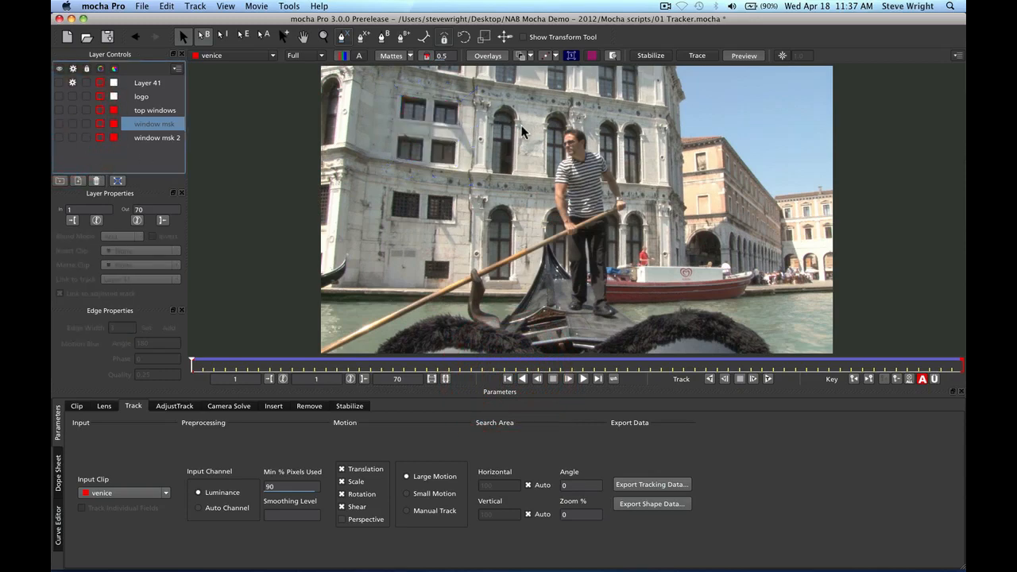
# Zoom and pan onto the upper windows, go to frame 70, and place Layer 42's first spline point
pyautogui.press('z')
pyautogui.press('z')
pyautogui.click(498, 130)
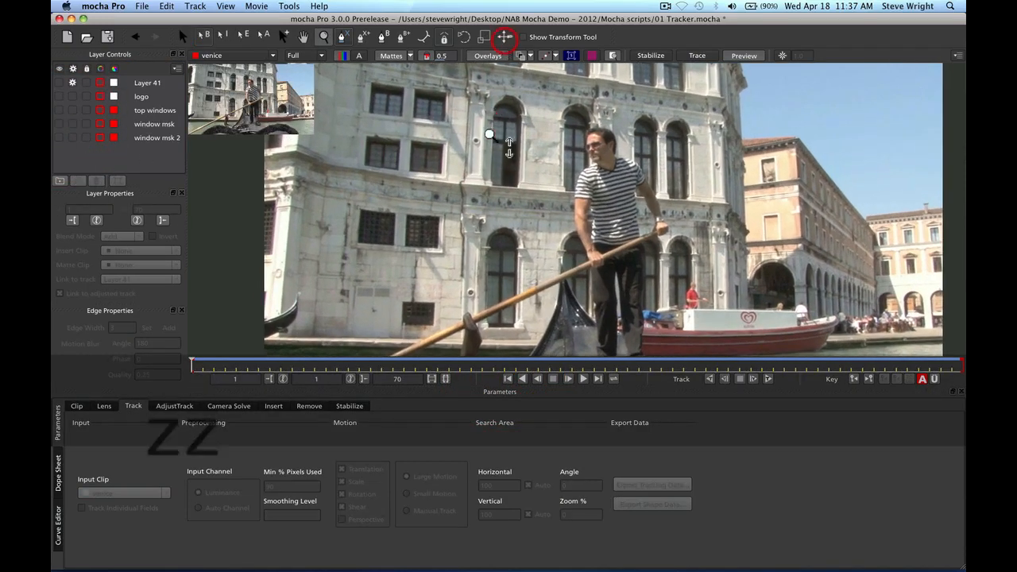
pyautogui.click(503, 79)
pyautogui.press('x')
pyautogui.moveTo(534, 223); pyautogui.dragTo(584, 200)
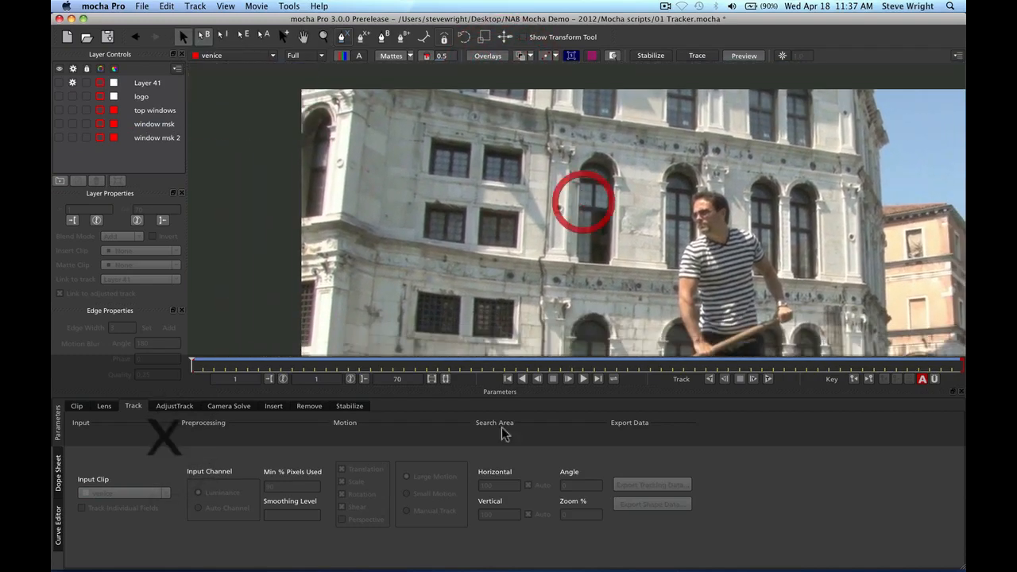
pyautogui.click(598, 379)
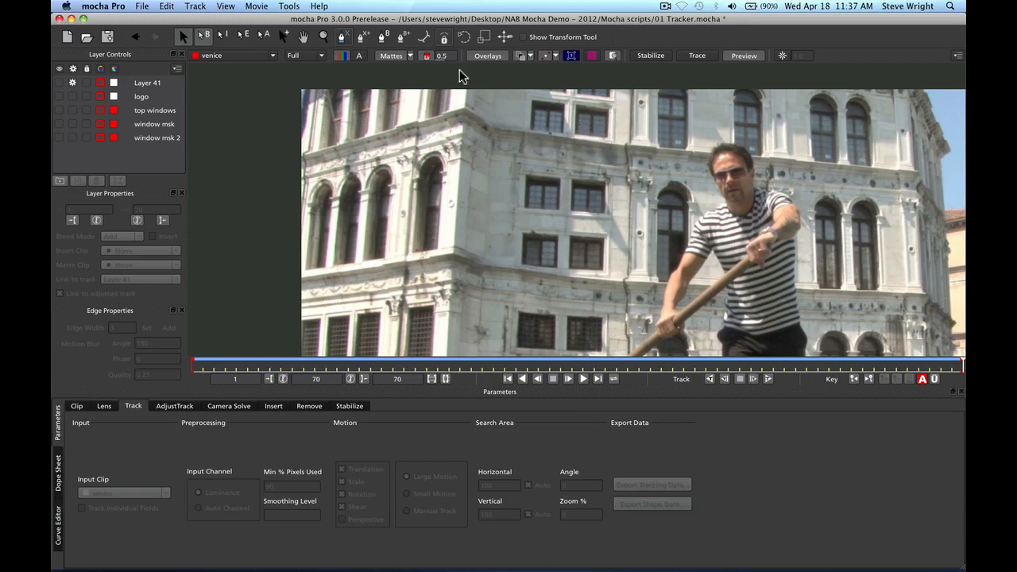
pyautogui.click(345, 37)
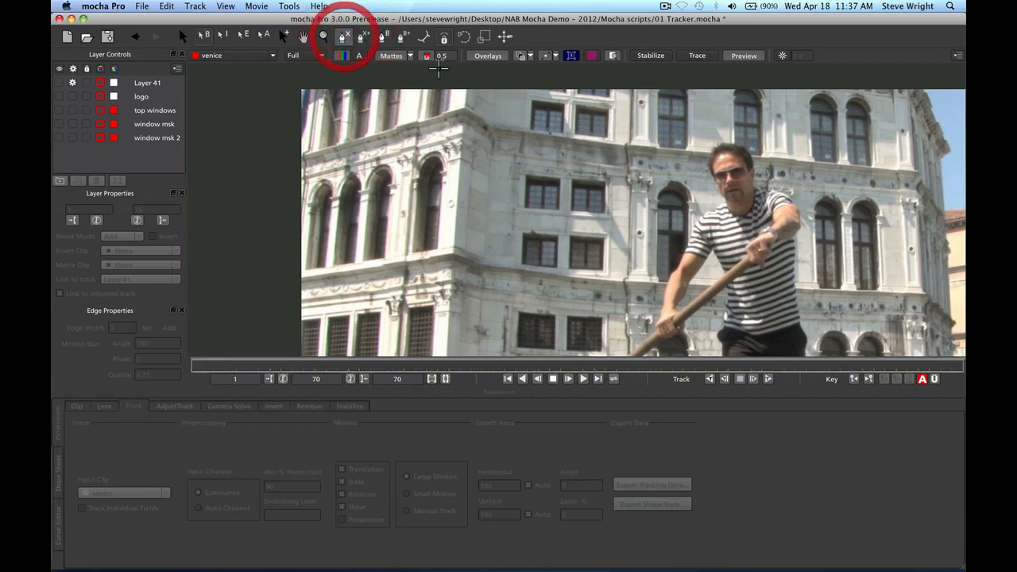
pyautogui.click(555, 73)
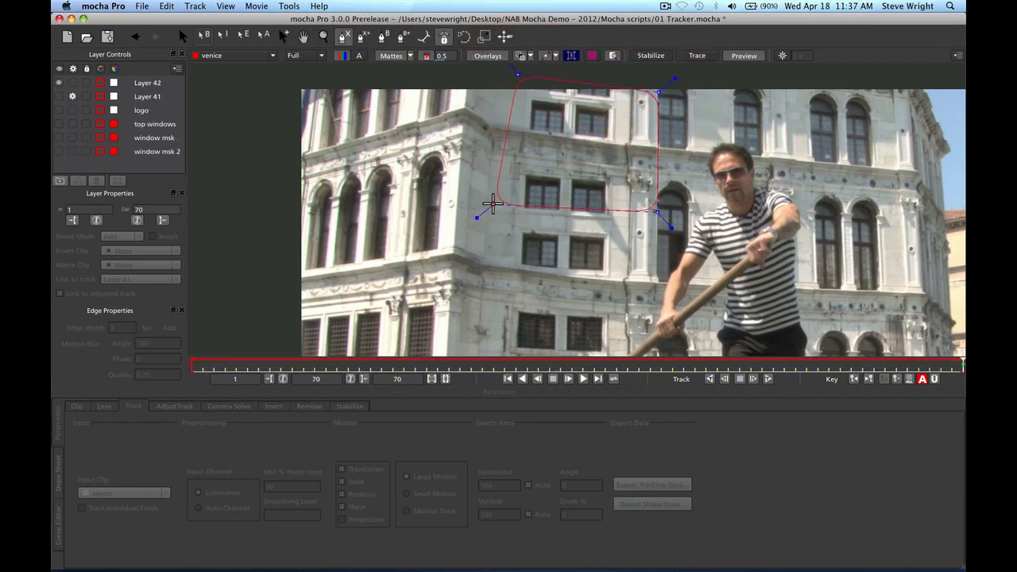
# Close the Layer 42 spline, track it back to frame 1, and fit the viewer with Shift+*
pyautogui.rightClick(484, 198)
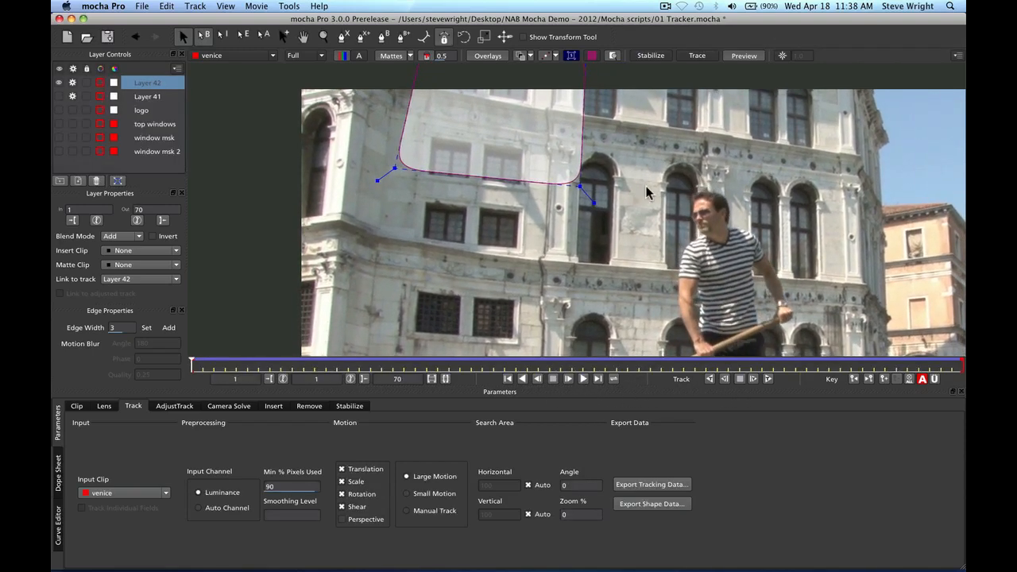
pyautogui.hotkey('shift', '8')
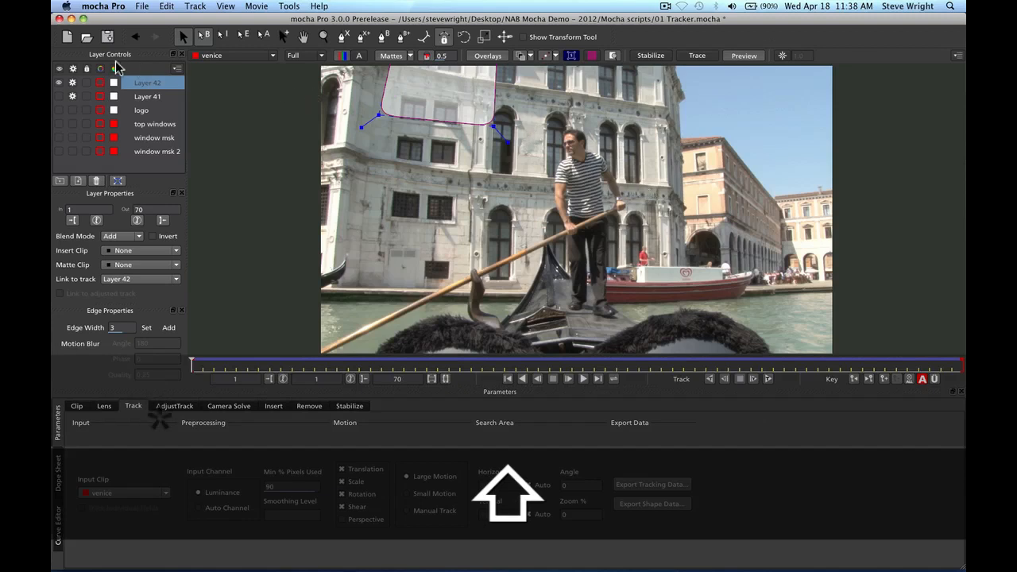
# Hide Layer 42 and link the top windows layer to Layer 42's track
pyautogui.click(70, 85)
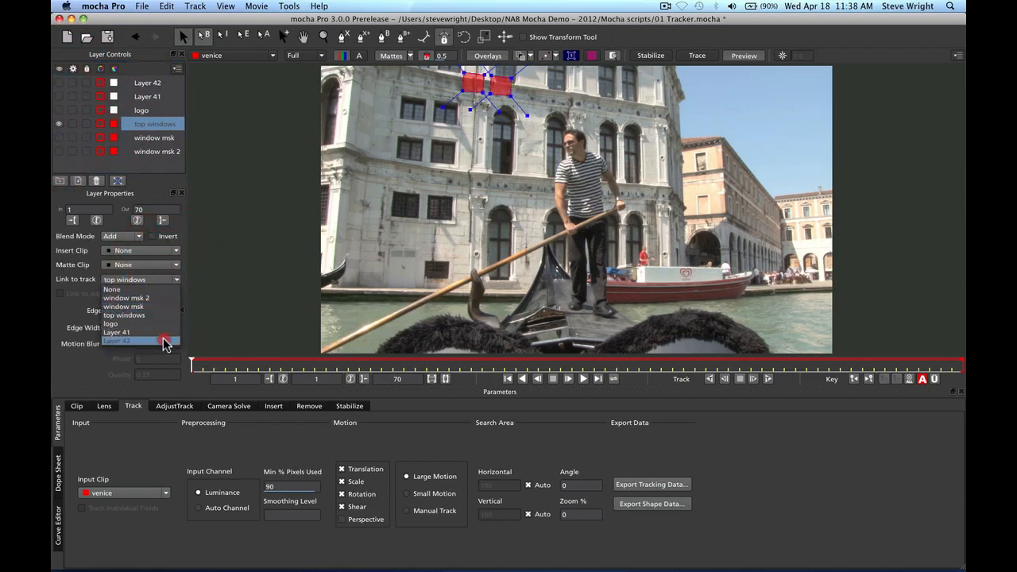
pyautogui.click(165, 341)
pyautogui.keyDown('alt'); pyautogui.click(498, 225); pyautogui.keyUp('alt')
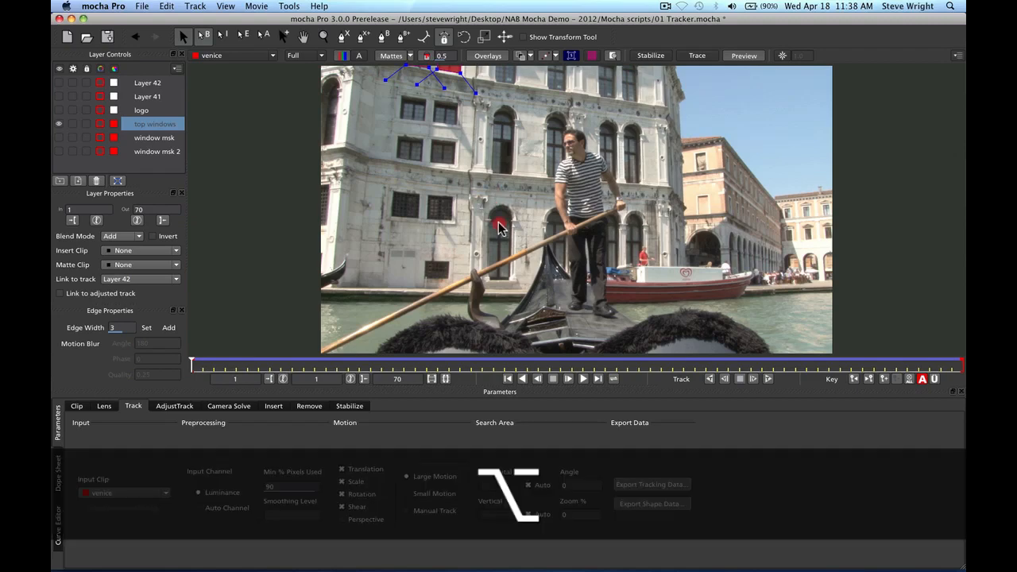
pyautogui.press('x')
pyautogui.moveTo(505, 179)
pyautogui.mouseDown()
pyautogui.moveTo(508, 211)
pyautogui.moveTo(544, 255)
pyautogui.moveTo(549, 166)
pyautogui.mouseUp()
pyautogui.press('z')
pyautogui.click(549, 166)
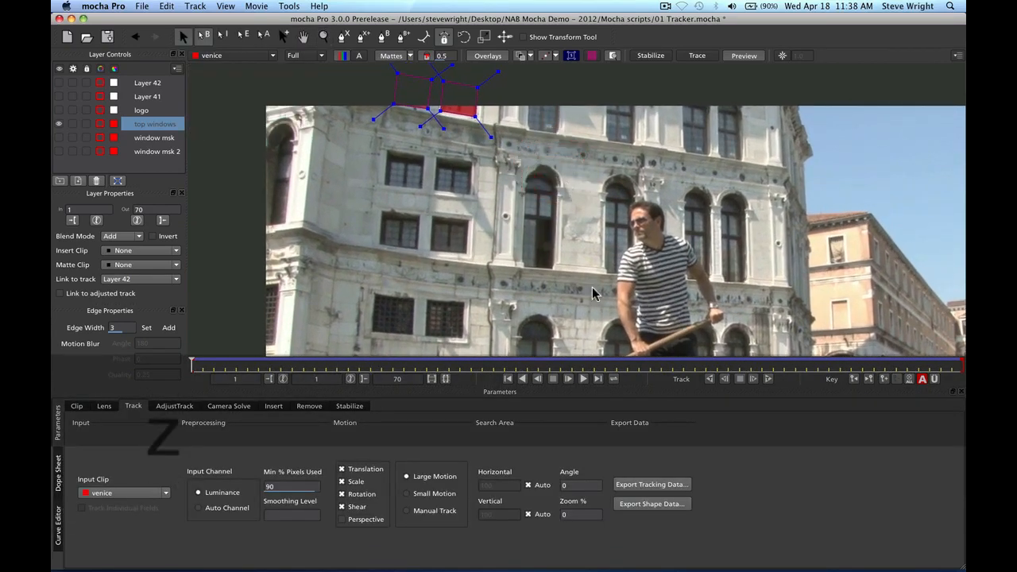
# Play through the clip to check the top windows masks, stopping at frame 60
pyautogui.click(598, 379)
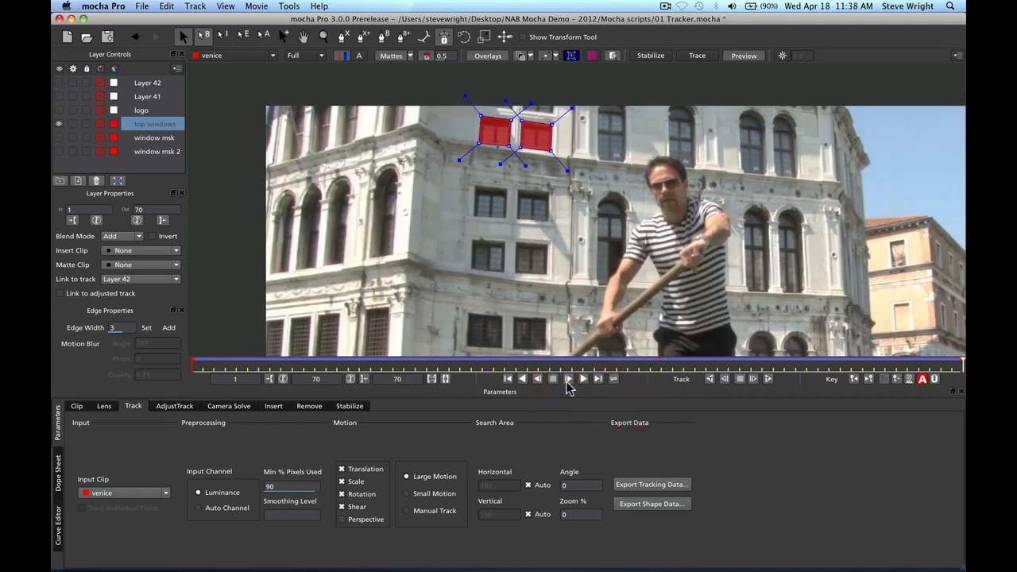
pyautogui.click(583, 378)
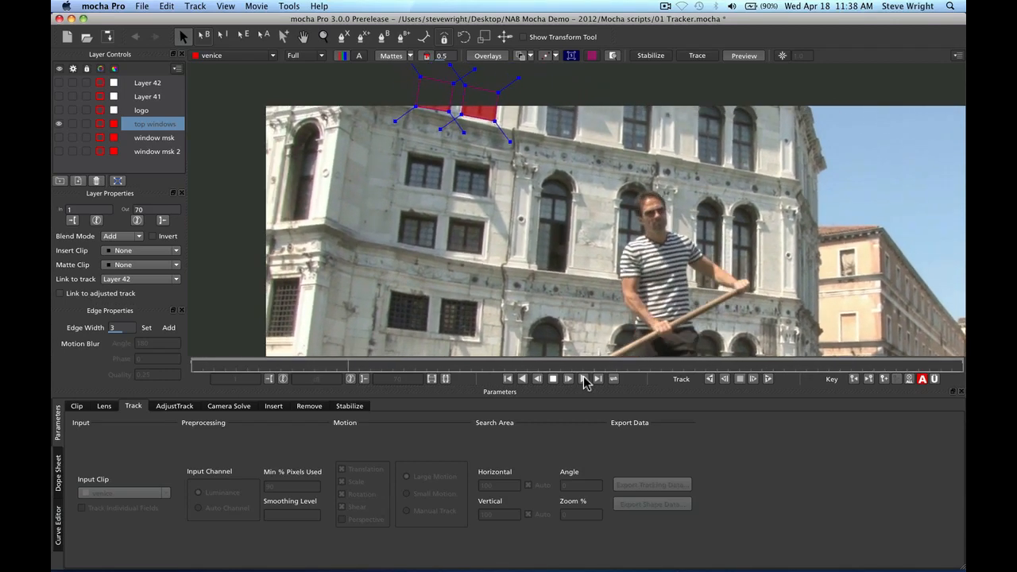
pyautogui.click(552, 378)
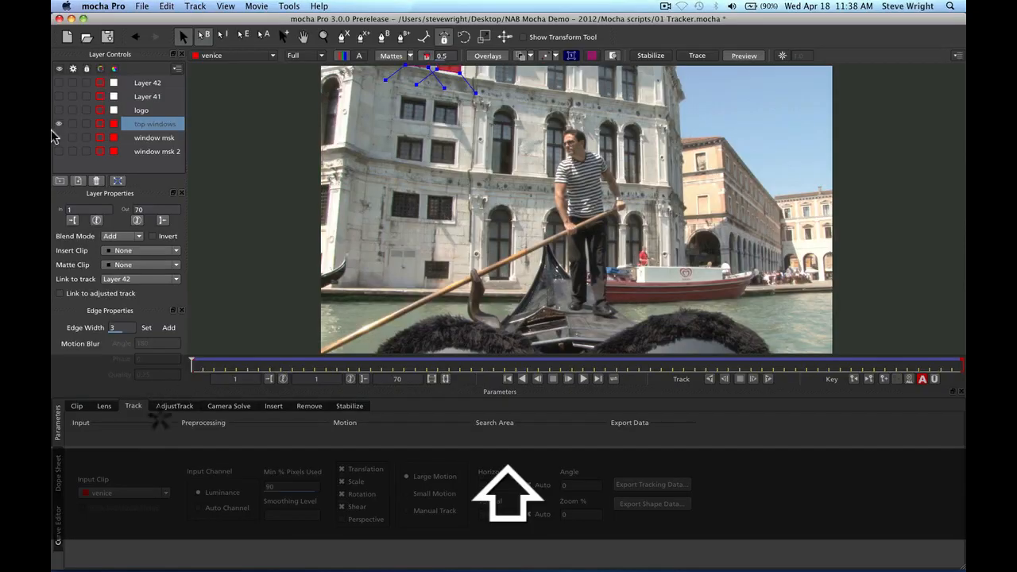
# Hide the top windows masks, review the clip at frames 32 and 70, and return to frame 1
pyautogui.click(58, 124)
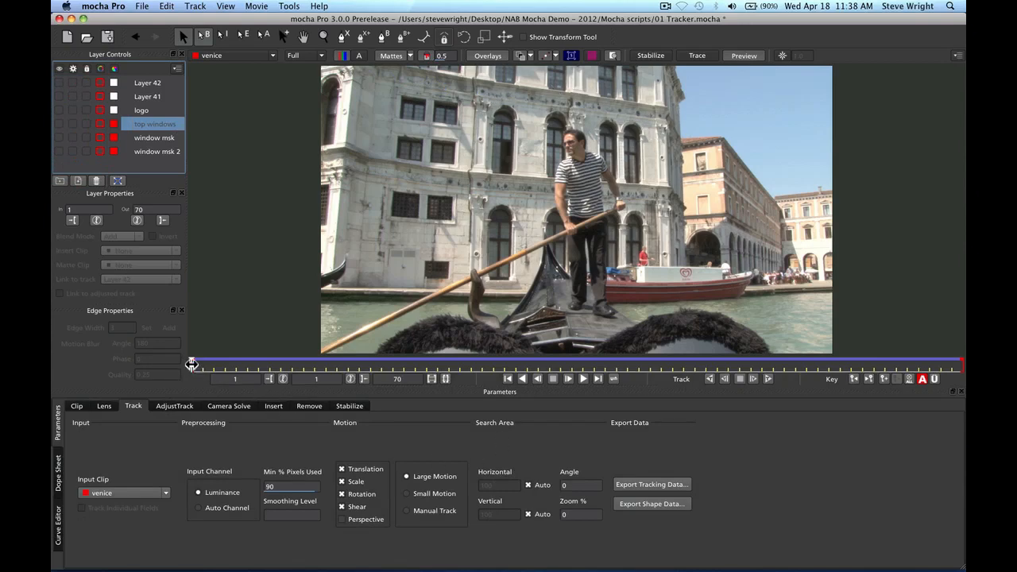
pyautogui.moveTo(192, 364); pyautogui.dragTo(680, 381)
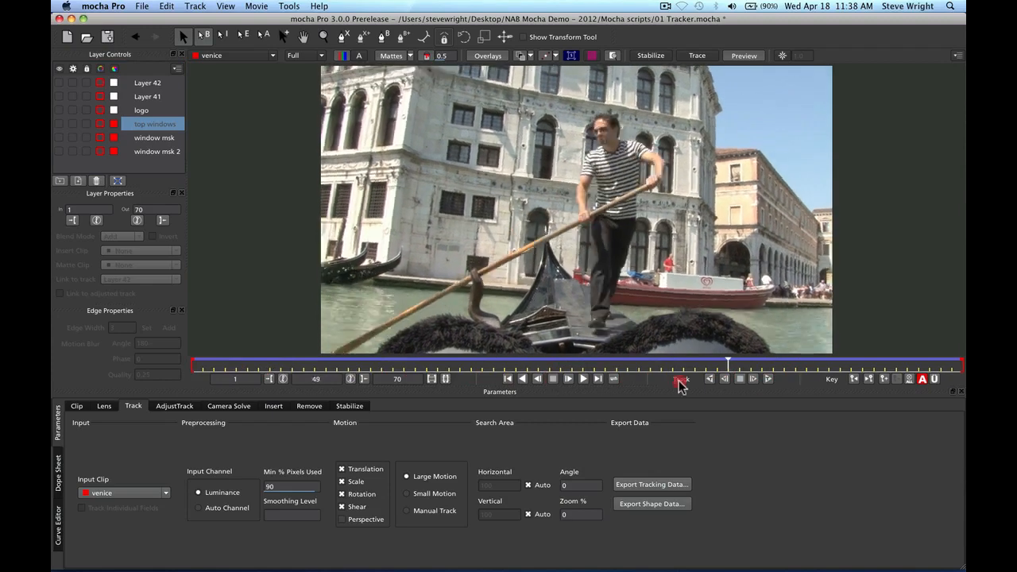
pyautogui.click(540, 369)
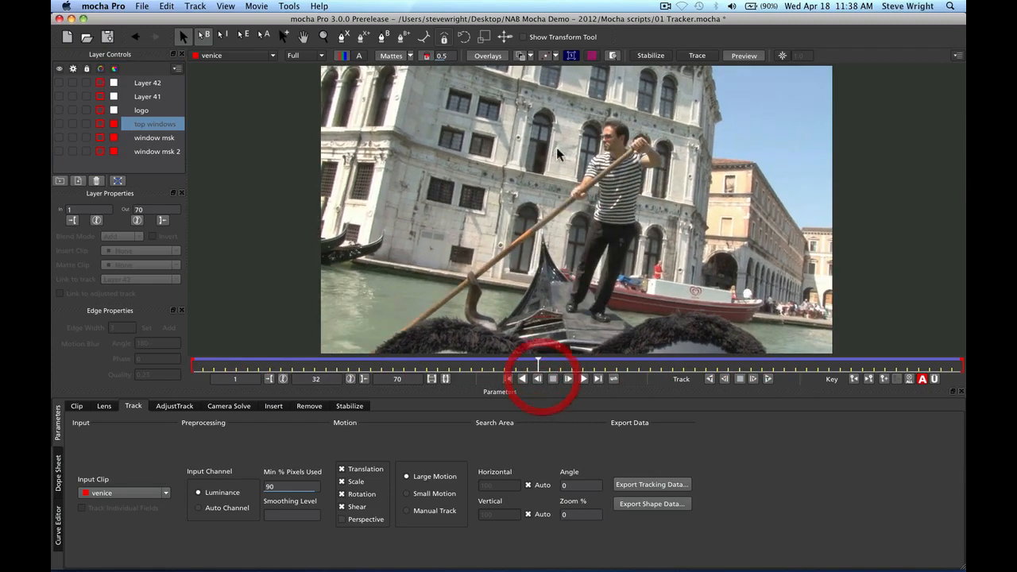
pyautogui.click(599, 380)
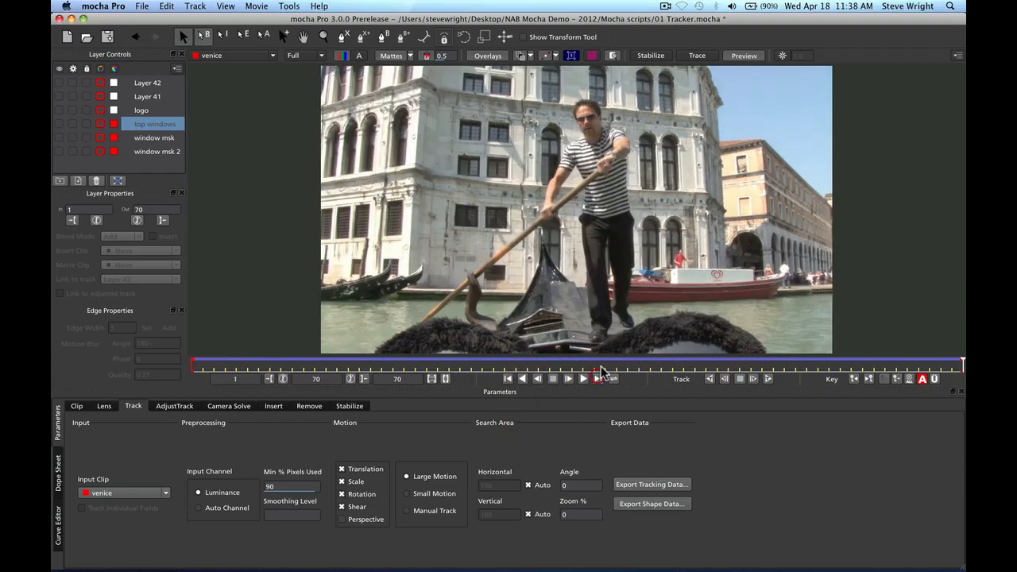
pyautogui.click(507, 378)
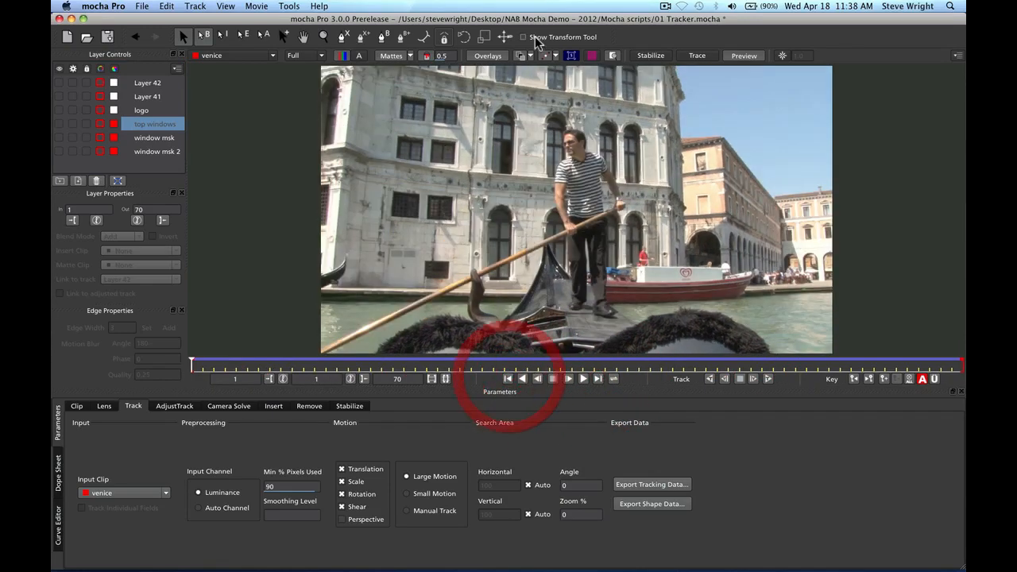
pyautogui.click(343, 36)
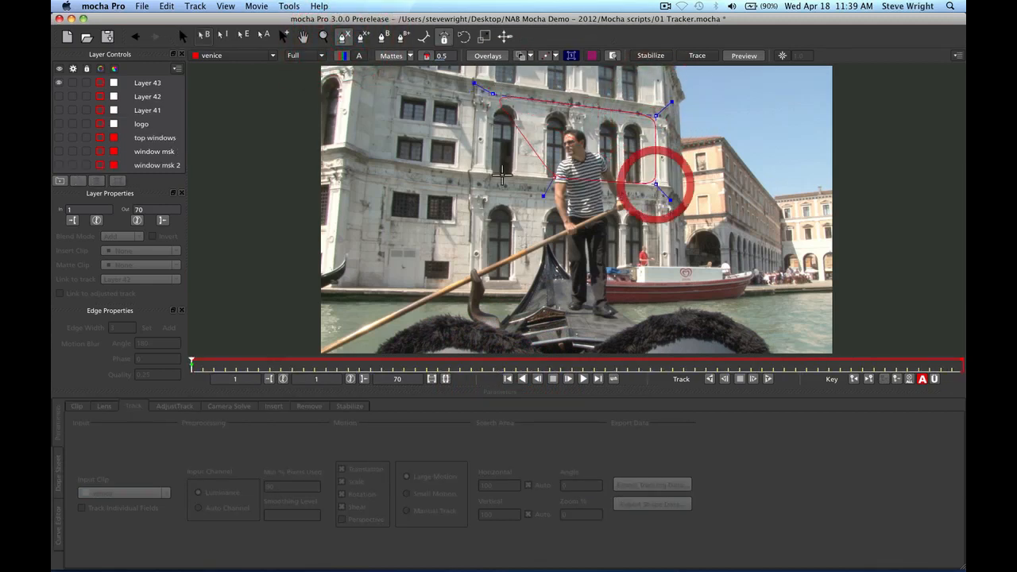
# Close the Layer 43 shape over the upper facade and track it forward through all 70 frames
pyautogui.click(488, 174)
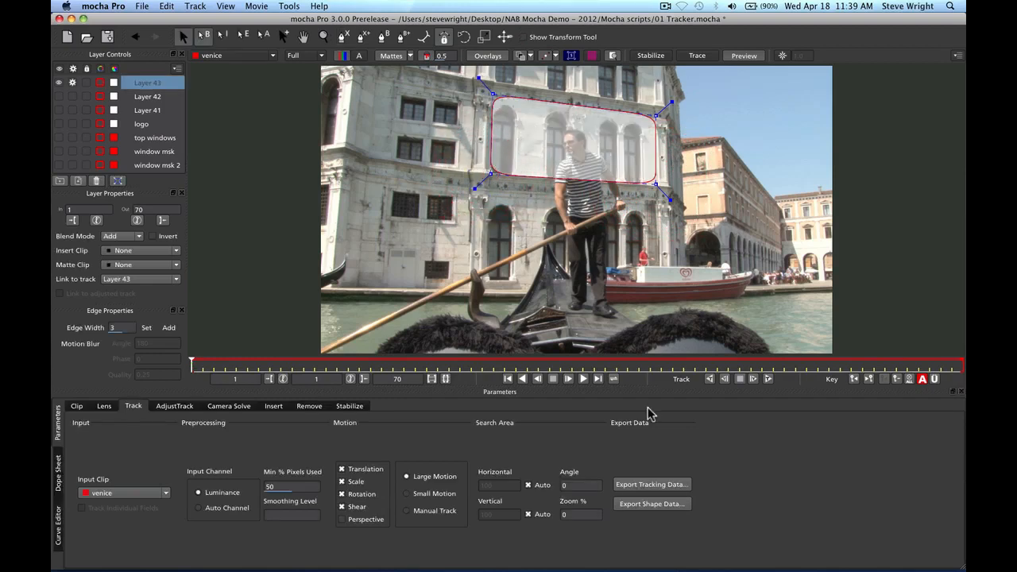
pyautogui.click(769, 379)
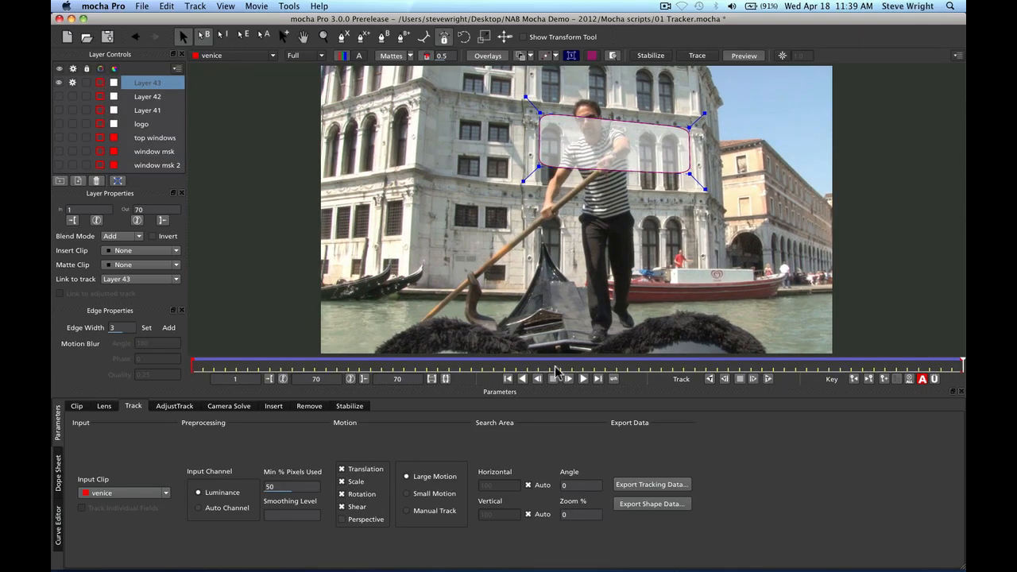
pyautogui.click(508, 379)
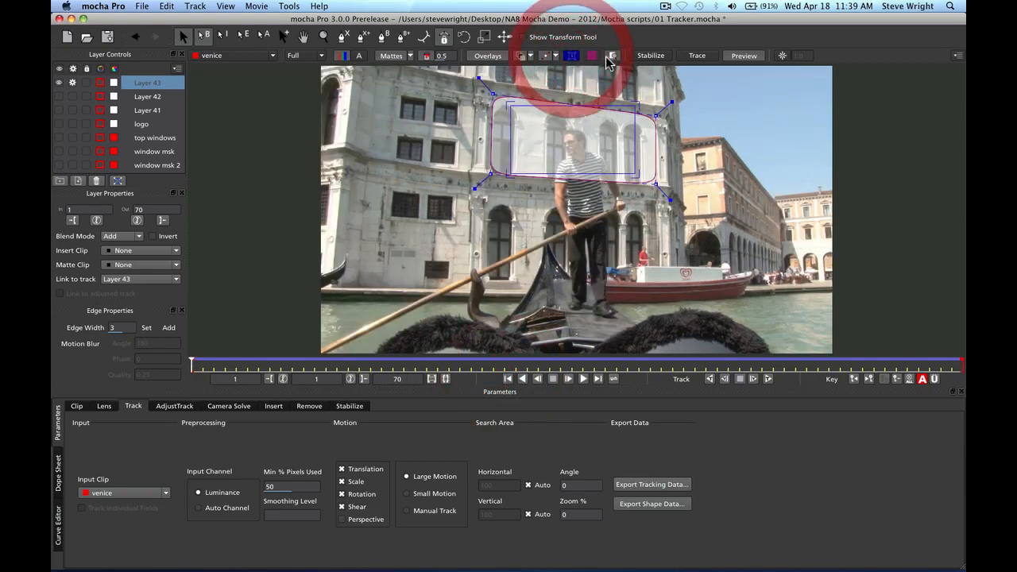
# Show the planar grid, play to frame 39 to verify the facade track, then hide the grid
pyautogui.click(571, 56)
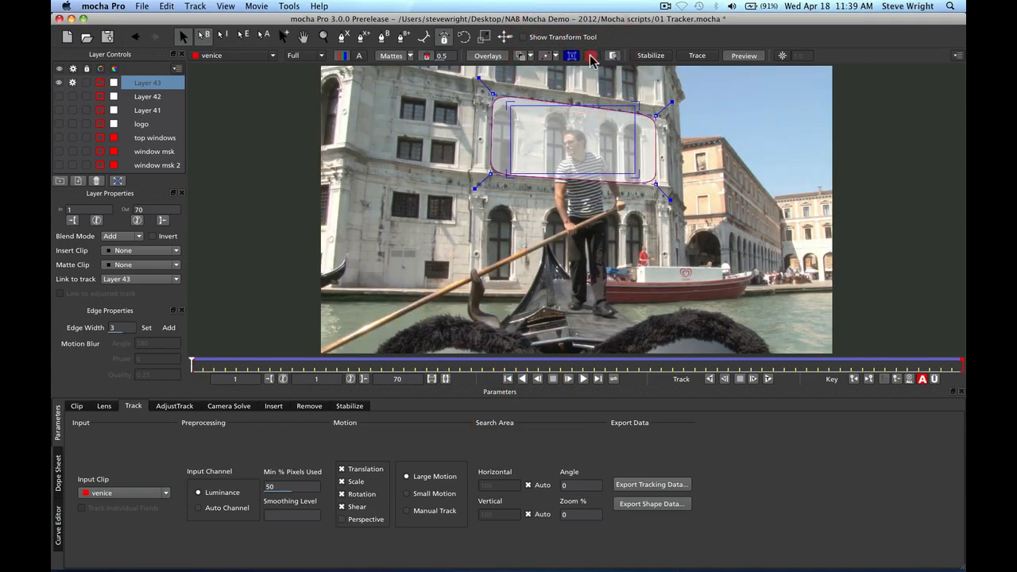
pyautogui.click(582, 379)
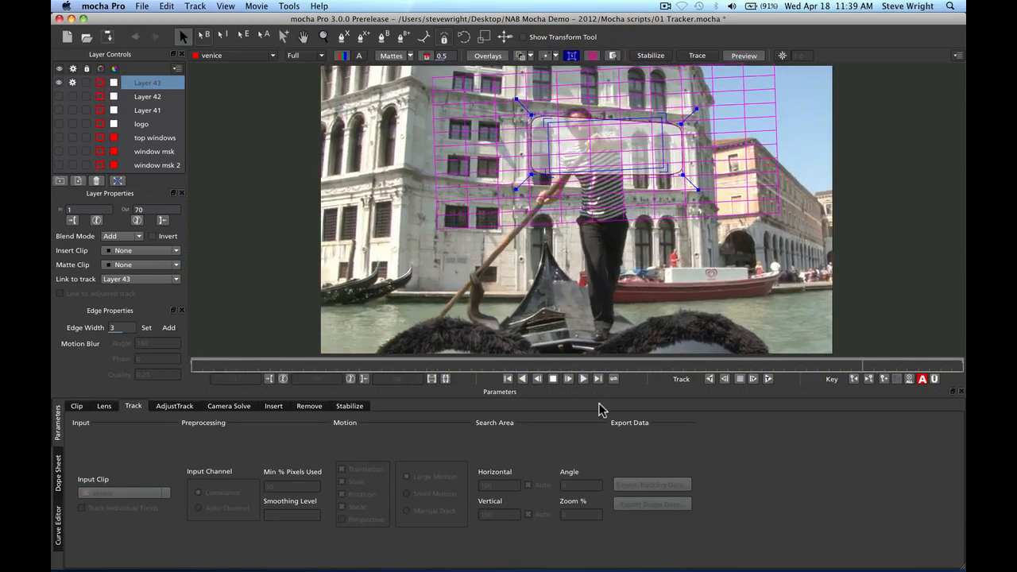
pyautogui.click(553, 378)
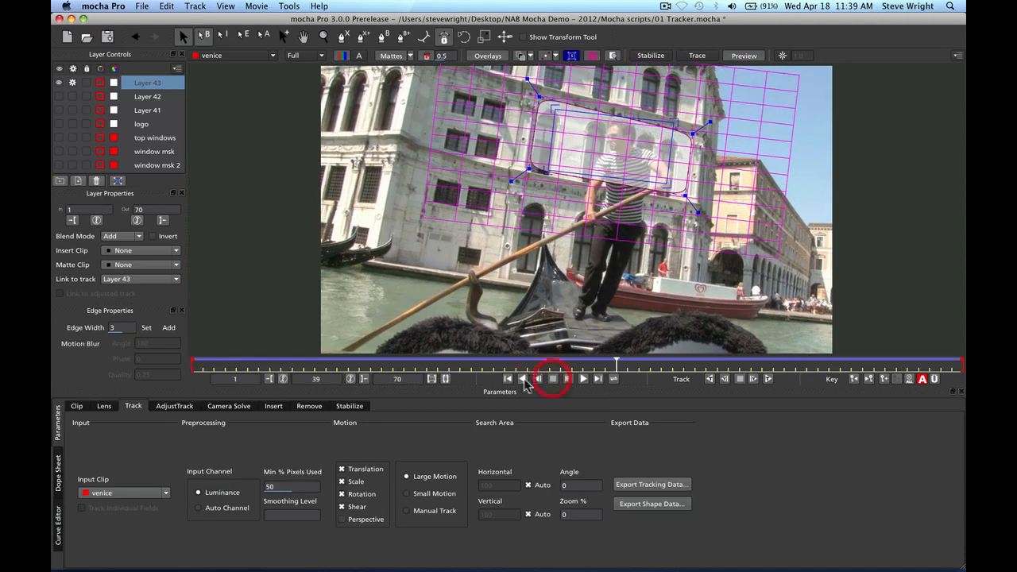
pyautogui.click(508, 379)
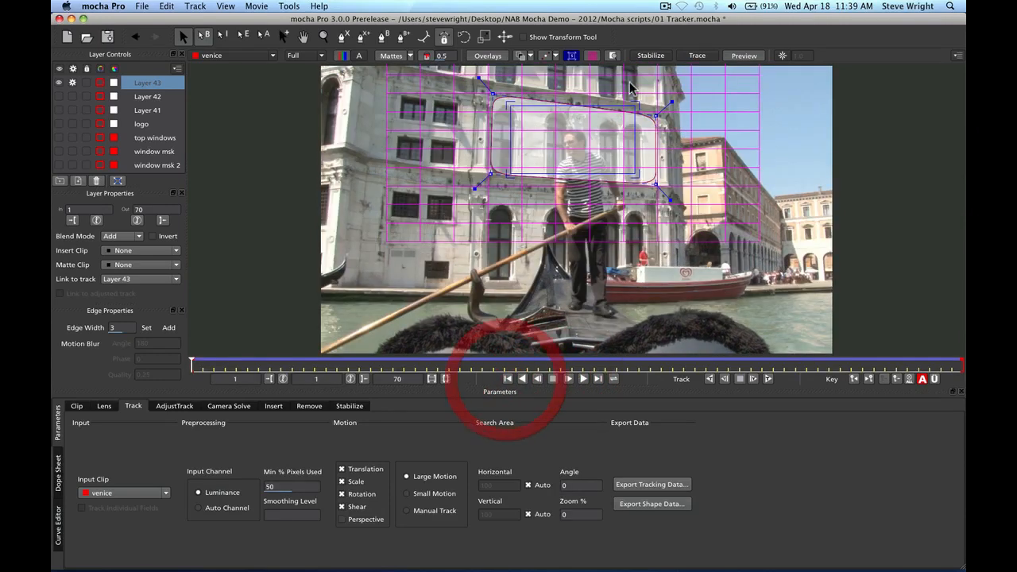
pyautogui.click(591, 56)
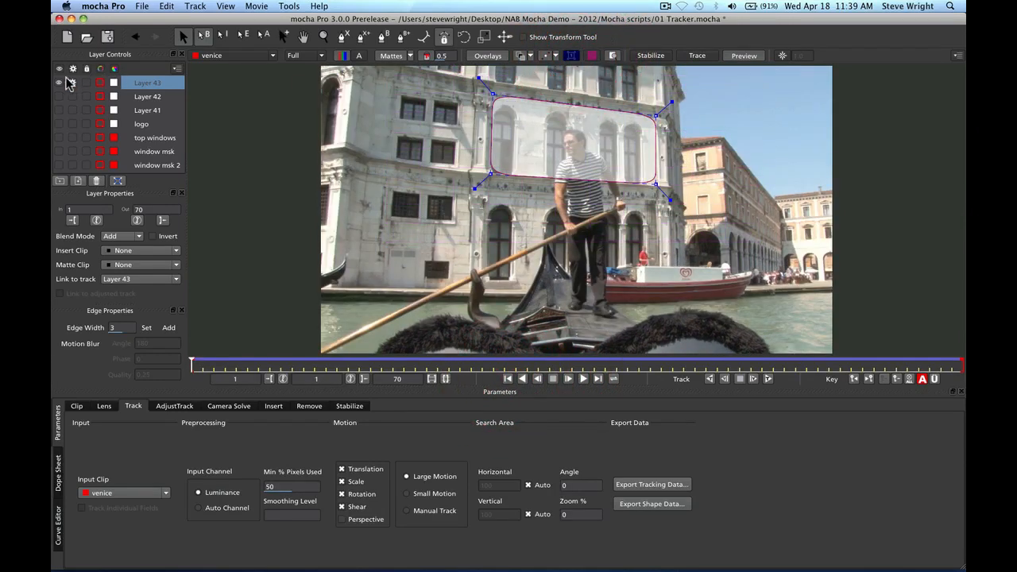
# Rename Layer 43 to 'bldg track', hide it, and deselect it at the last frame
pyautogui.doubleClick(147, 84)
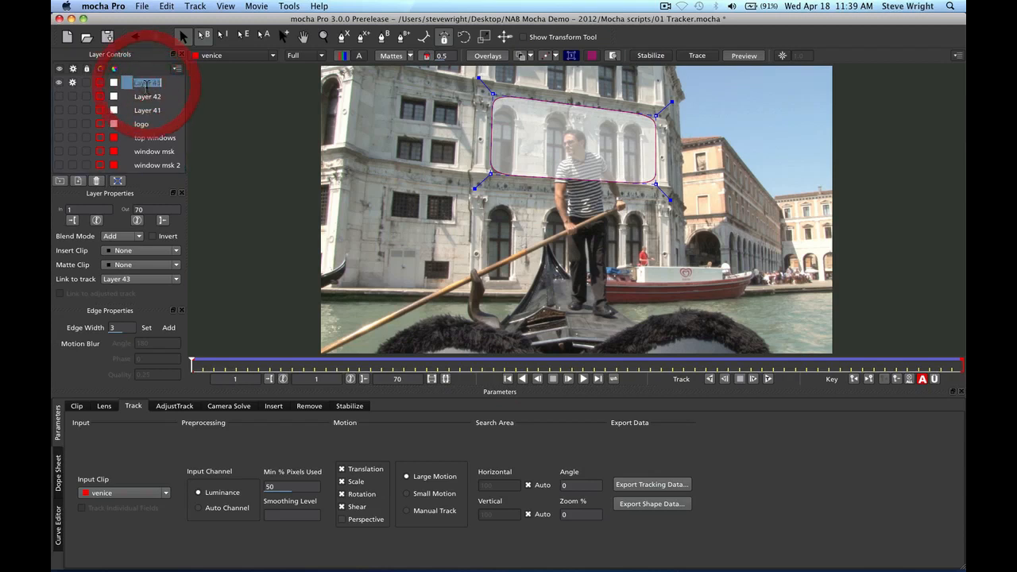
pyautogui.write('bldg track')
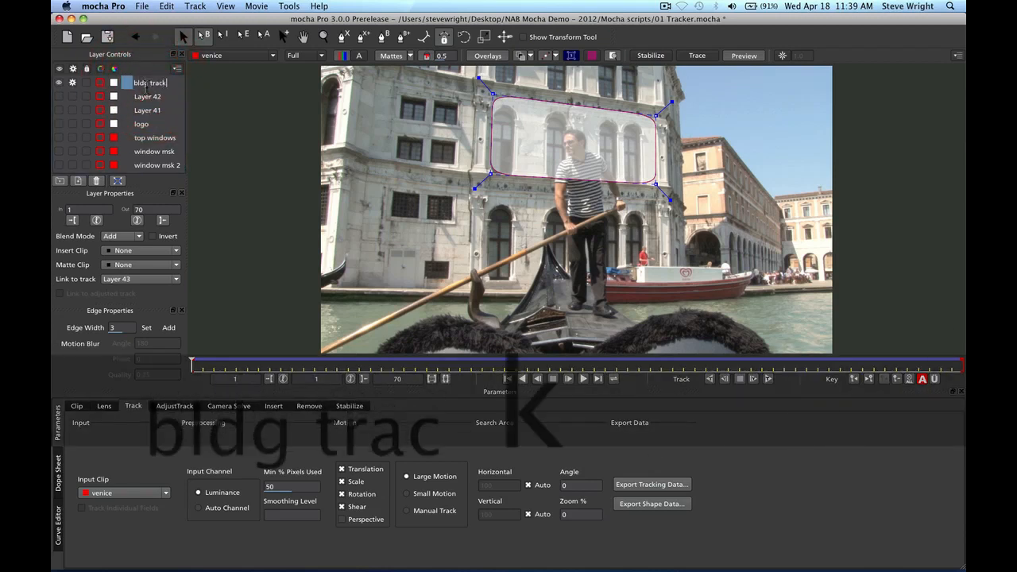
pyautogui.press('Return')
pyautogui.click(70, 85)
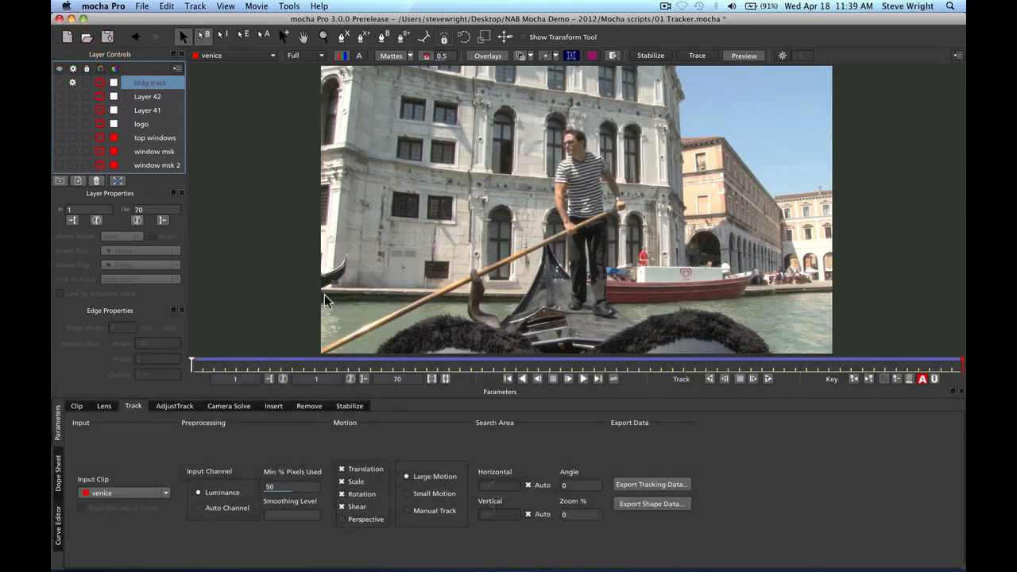
pyautogui.click(598, 379)
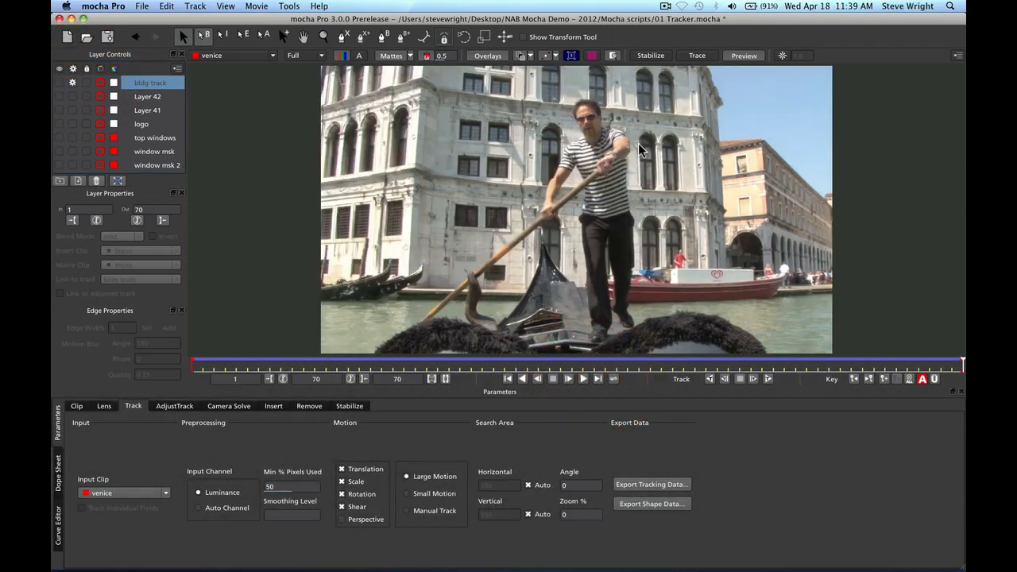
pyautogui.click(580, 82)
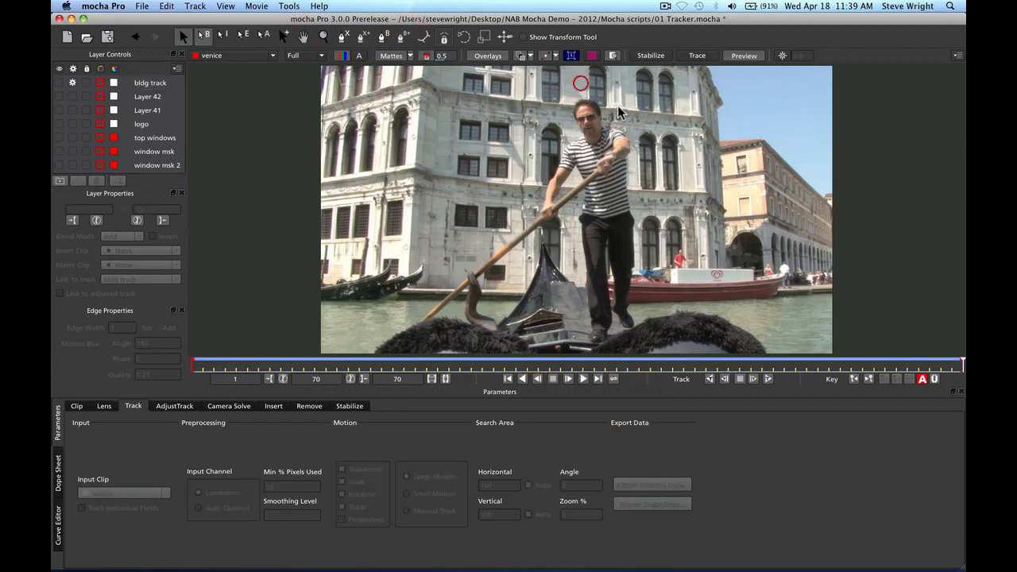
# Draw and close a new Layer 44 spline around the gondolier's upper body
pyautogui.click(341, 37)
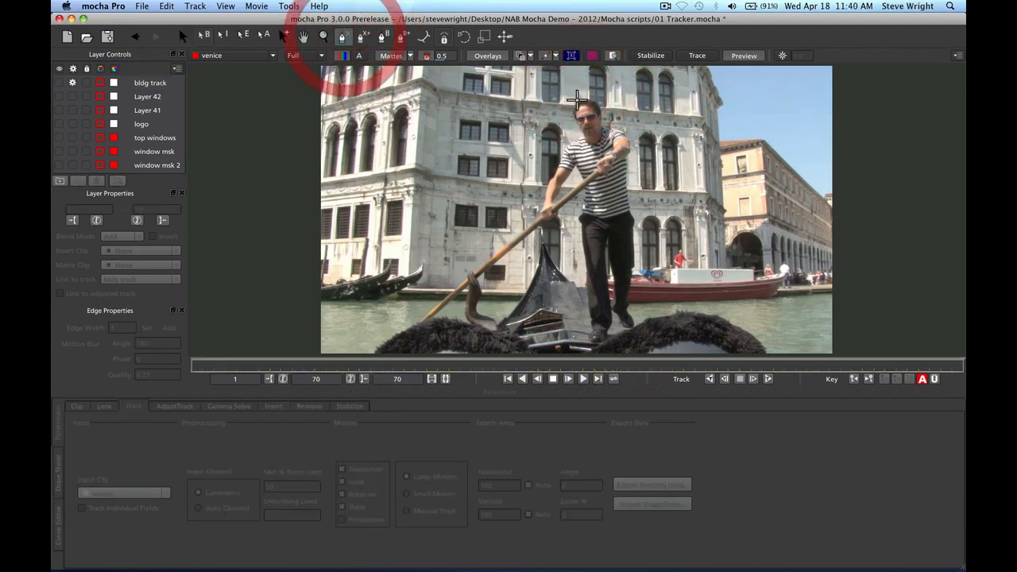
pyautogui.click(577, 72)
pyautogui.click(645, 176)
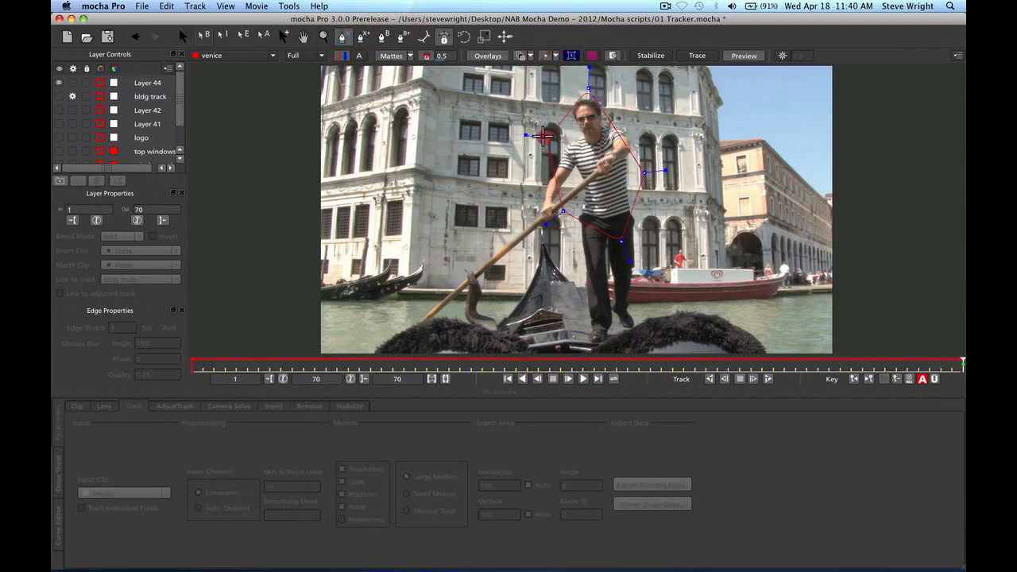
pyautogui.rightClick(542, 137)
# Refine the gondolier shape, pulling its top over his head and lowering the bottom points
pyautogui.moveTo(665, 170); pyautogui.dragTo(634, 170)
pyautogui.click(610, 80)
pyautogui.moveTo(589, 88); pyautogui.dragTo(583, 69)
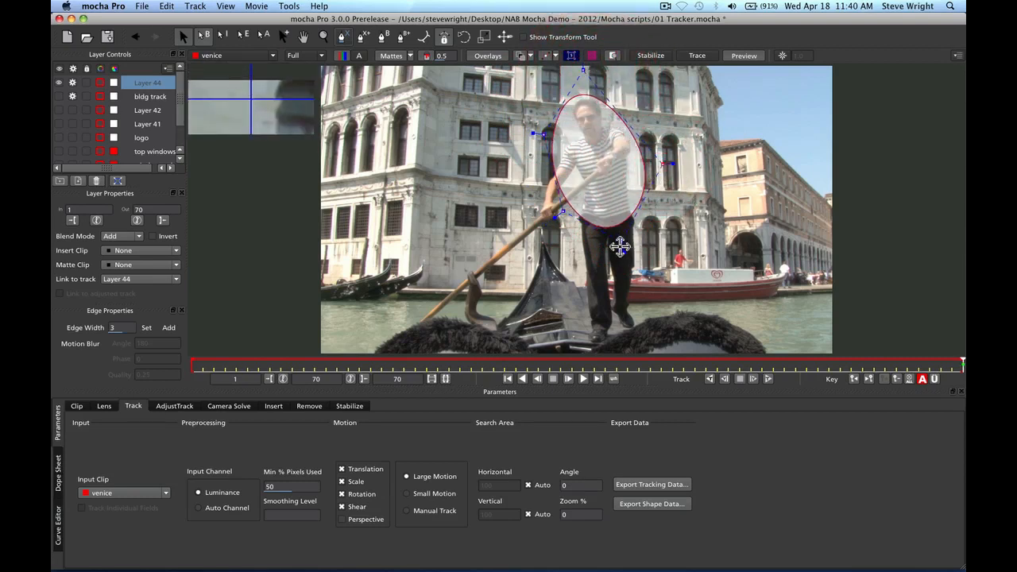
pyautogui.moveTo(618, 242); pyautogui.dragTo(620, 243)
pyautogui.moveTo(563, 211); pyautogui.dragTo(564, 214)
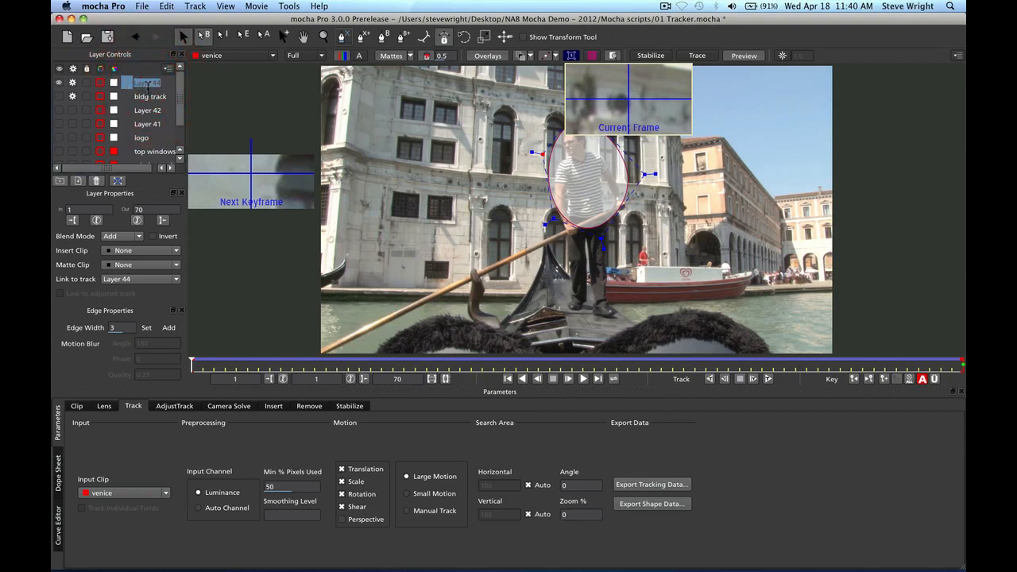
# Commit the layer name 'man Gmat' and hide that layer
pyautogui.write('kmnman Gmat')
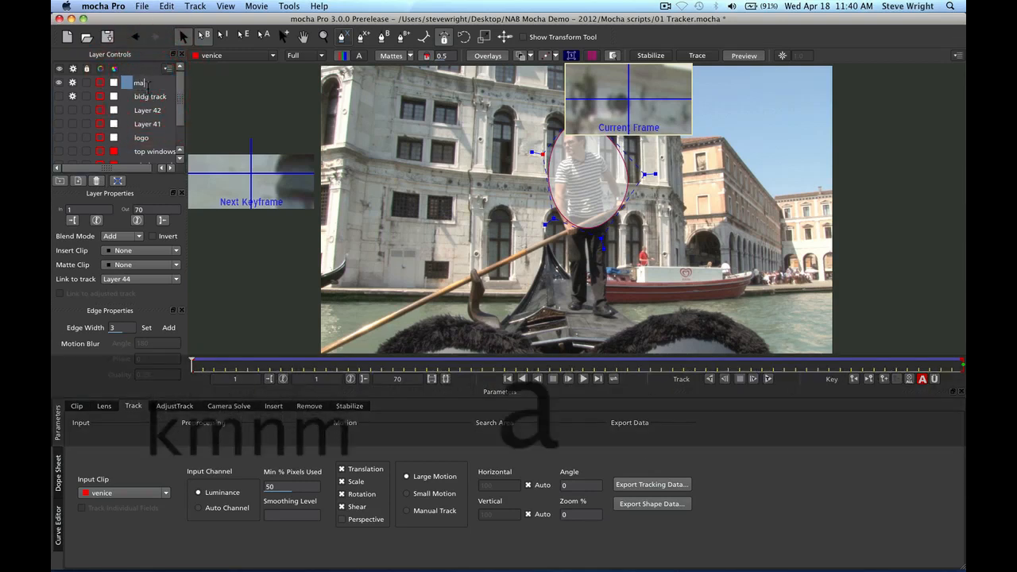
pyautogui.press('Return')
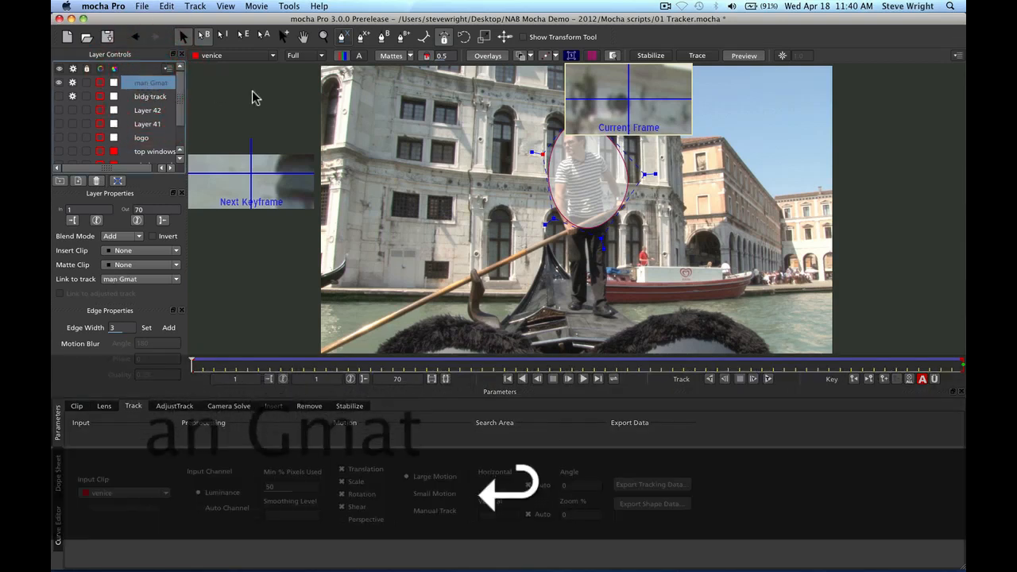
pyautogui.click(58, 82)
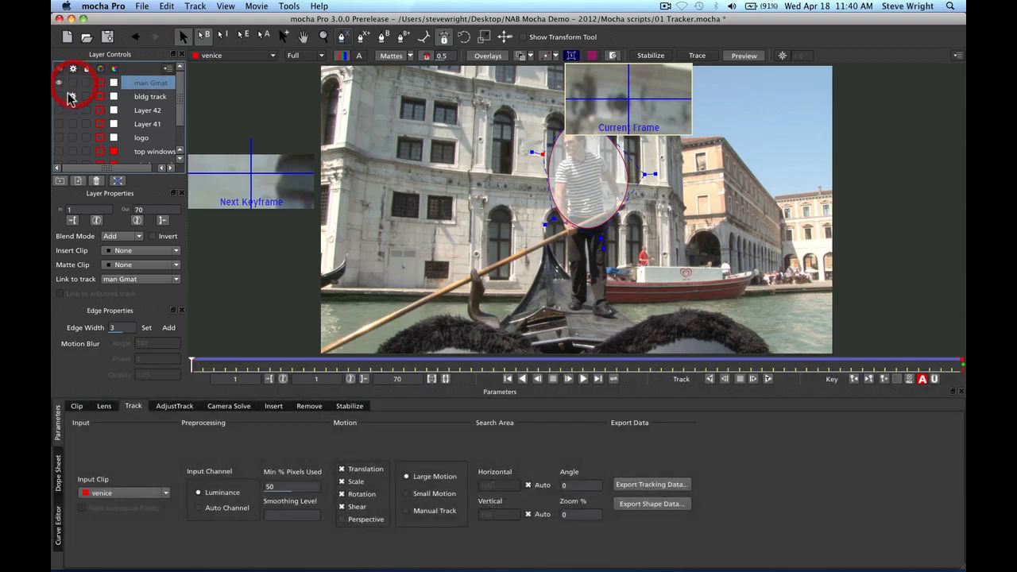
# Select bldg track and set the Mattes display to Selected mattes
pyautogui.click(72, 96)
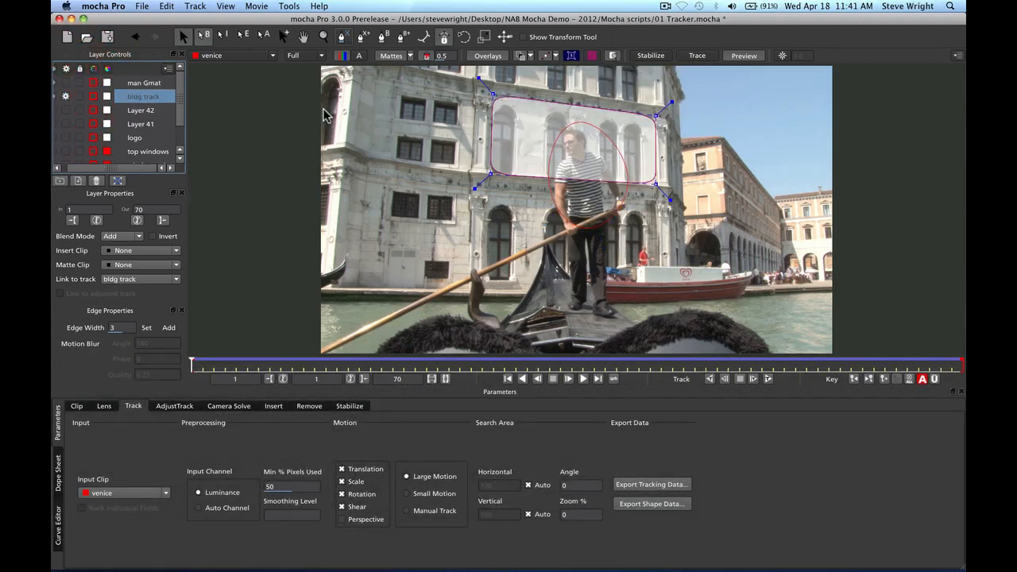
pyautogui.click(410, 55)
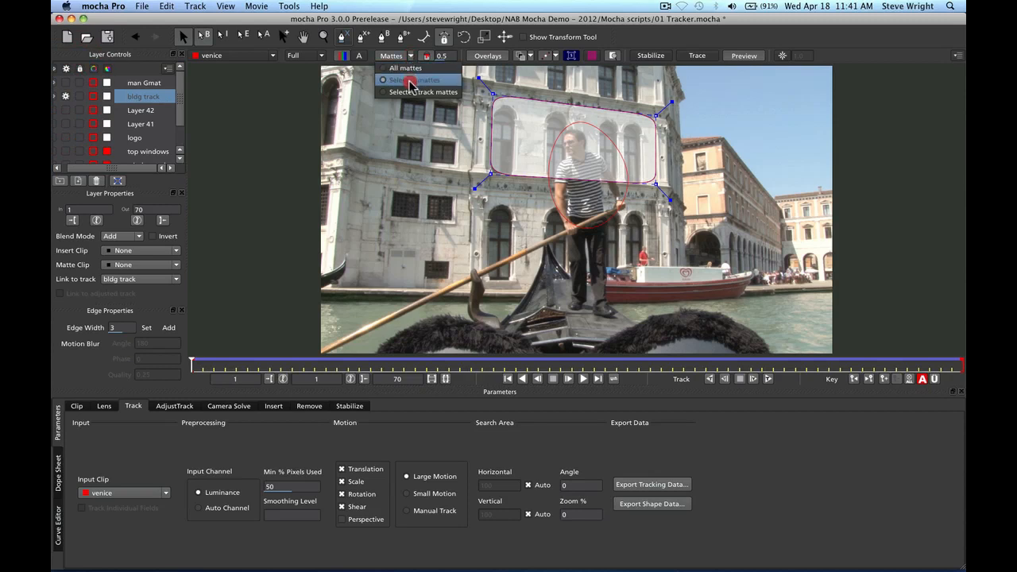
pyautogui.click(410, 83)
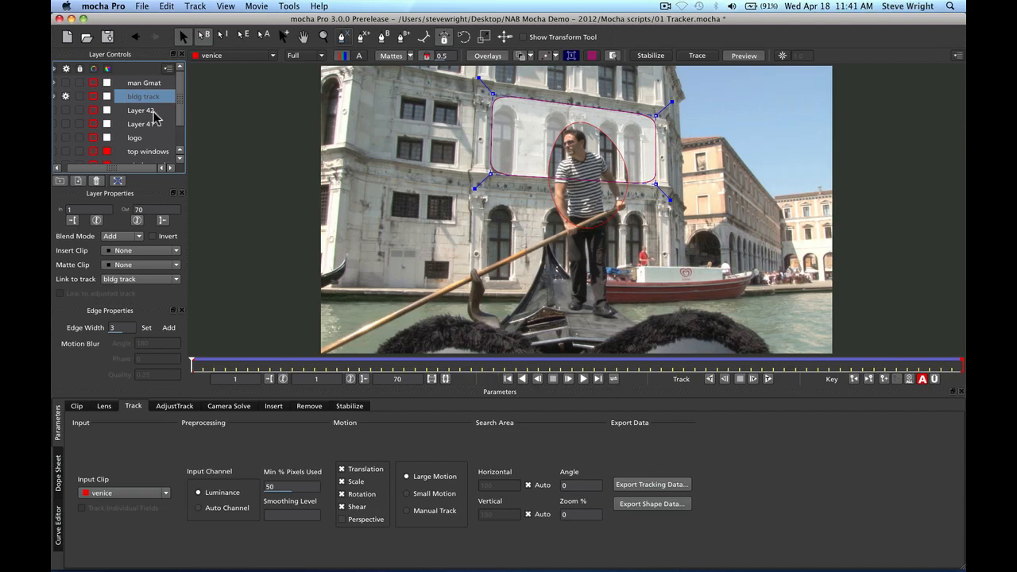
# Track bldg track forward through the clip, return to frame 1, and switch its tracking off
pyautogui.click(768, 379)
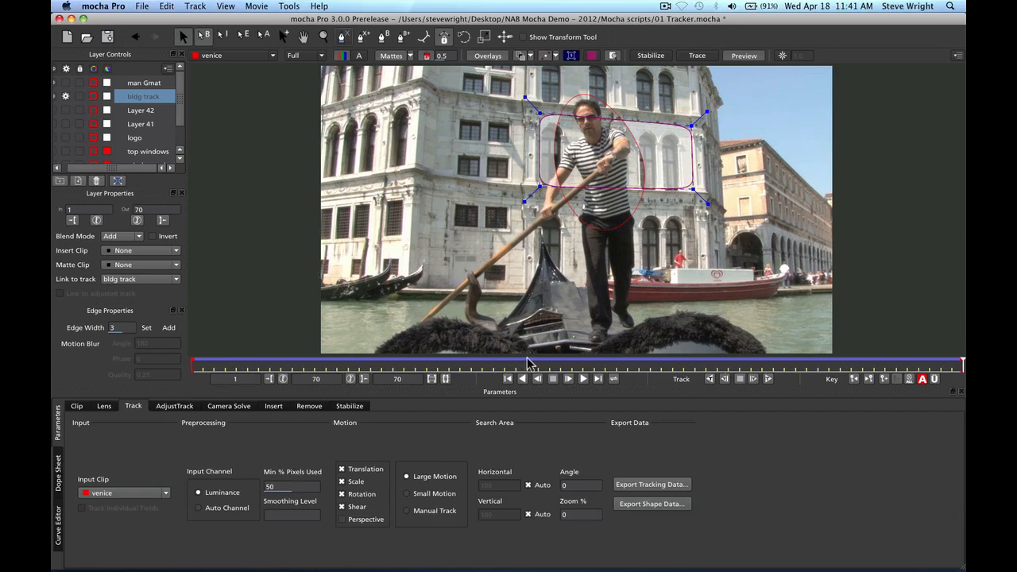
pyautogui.click(509, 379)
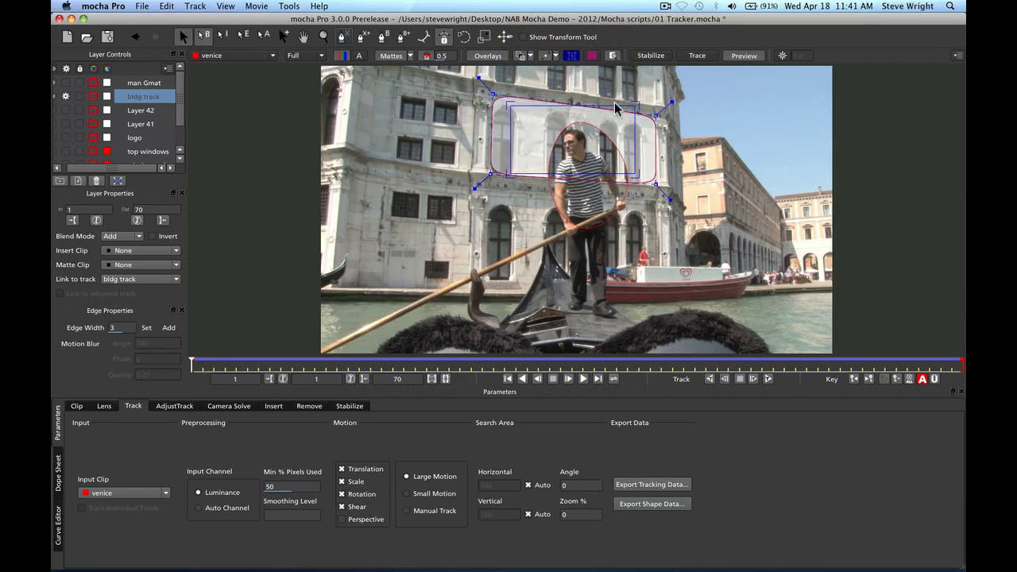
pyautogui.click(65, 94)
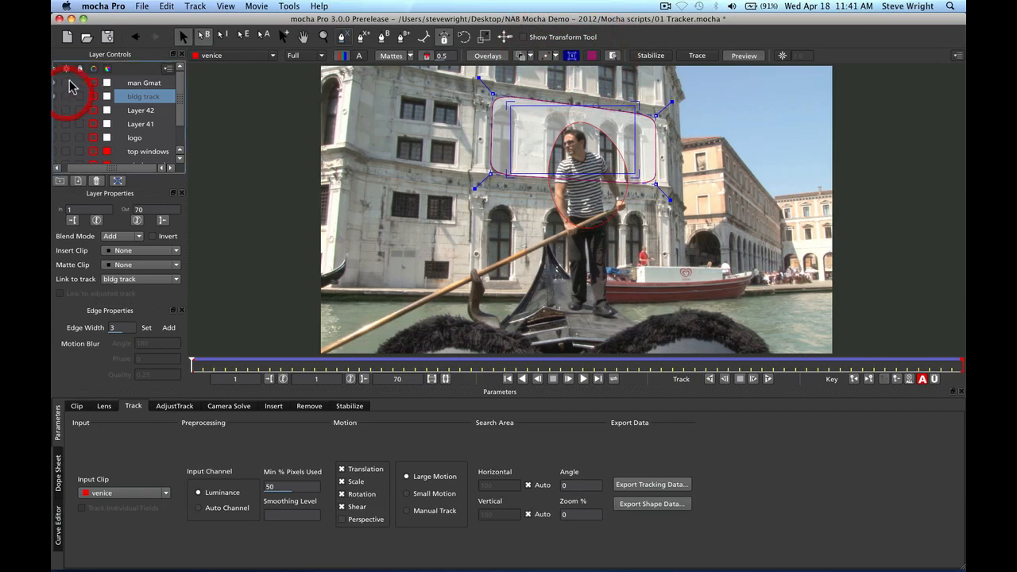
# Show the bldg track surface, track forward again partway, and return to frame 1
pyautogui.click(55, 83)
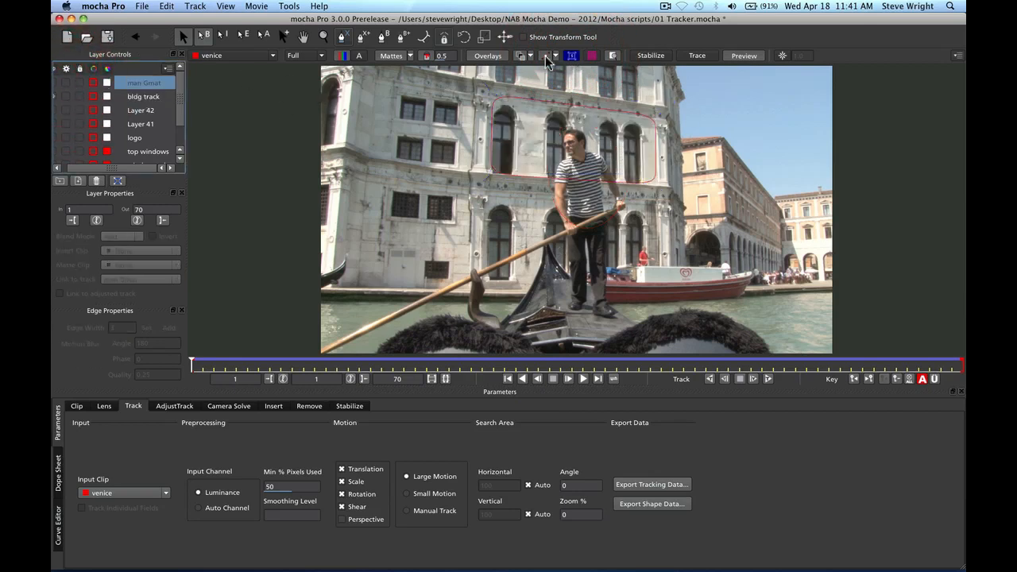
pyautogui.click(569, 54)
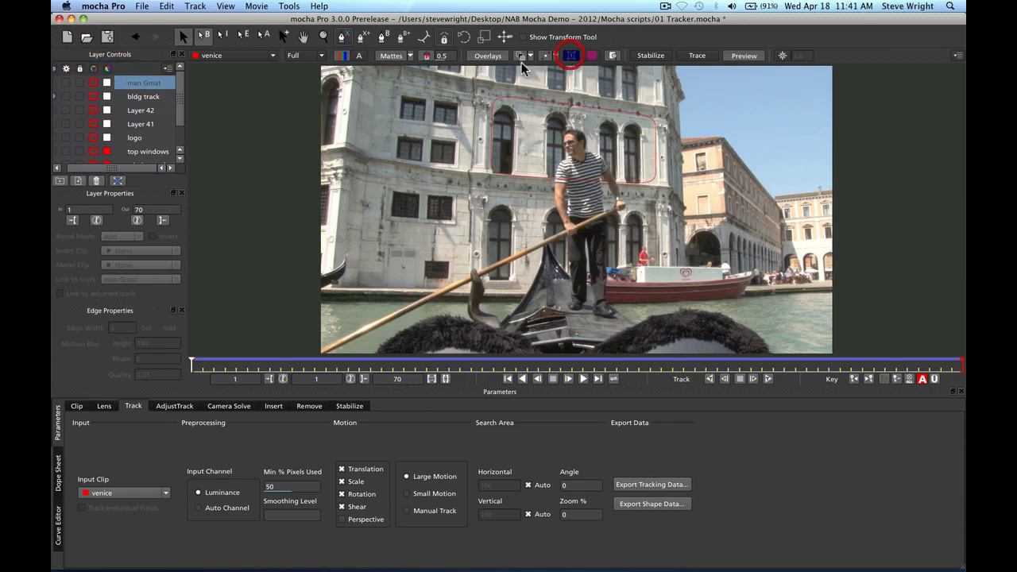
pyautogui.click(151, 97)
pyautogui.click(571, 55)
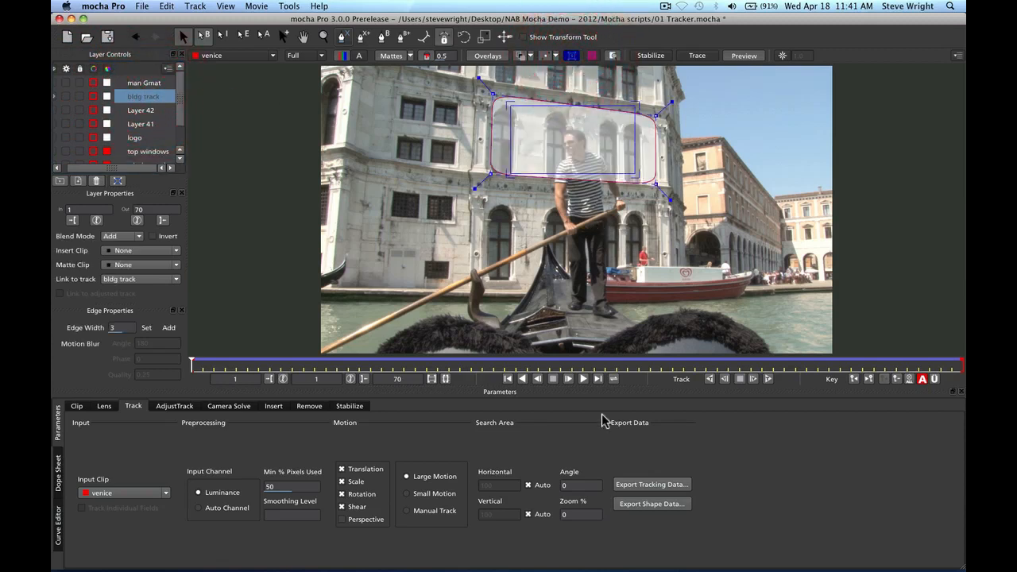
pyautogui.click(584, 379)
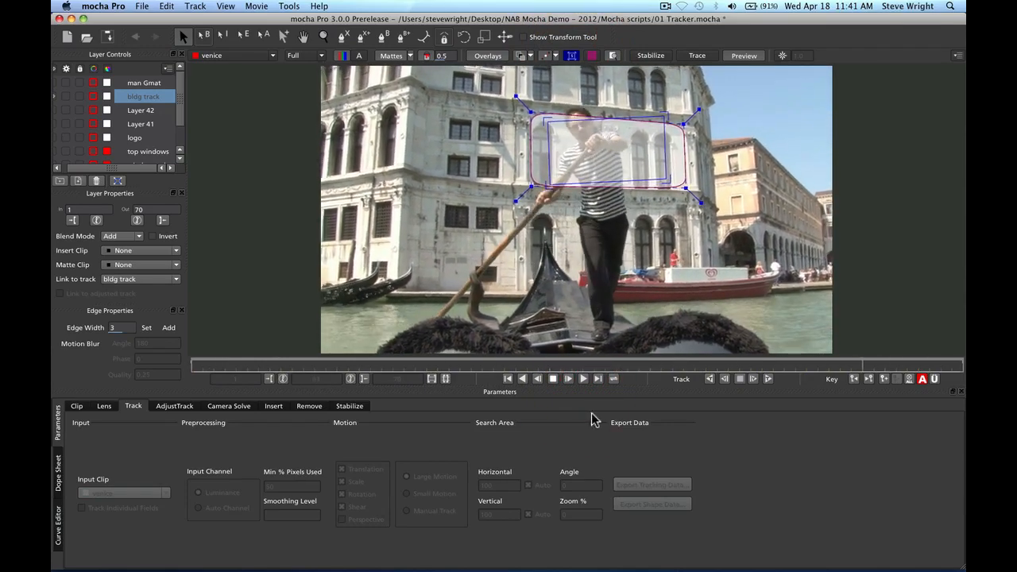
pyautogui.click(552, 380)
pyautogui.click(507, 379)
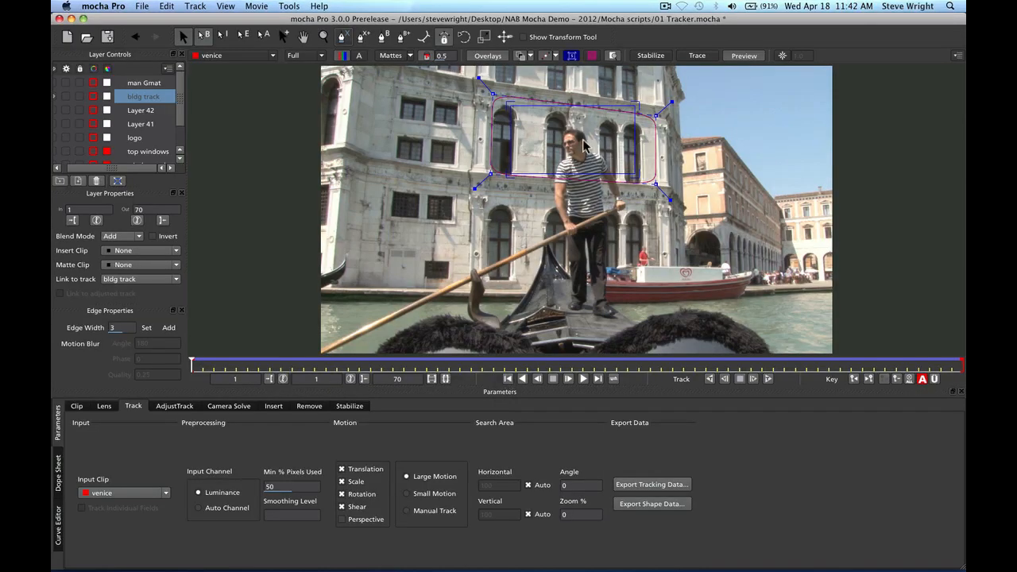
# Zoom in and drag all four blue surface corners onto the facade corners around the upper windows
pyautogui.press('z')
pyautogui.moveTo(579, 158); pyautogui.dragTo(590, 98)
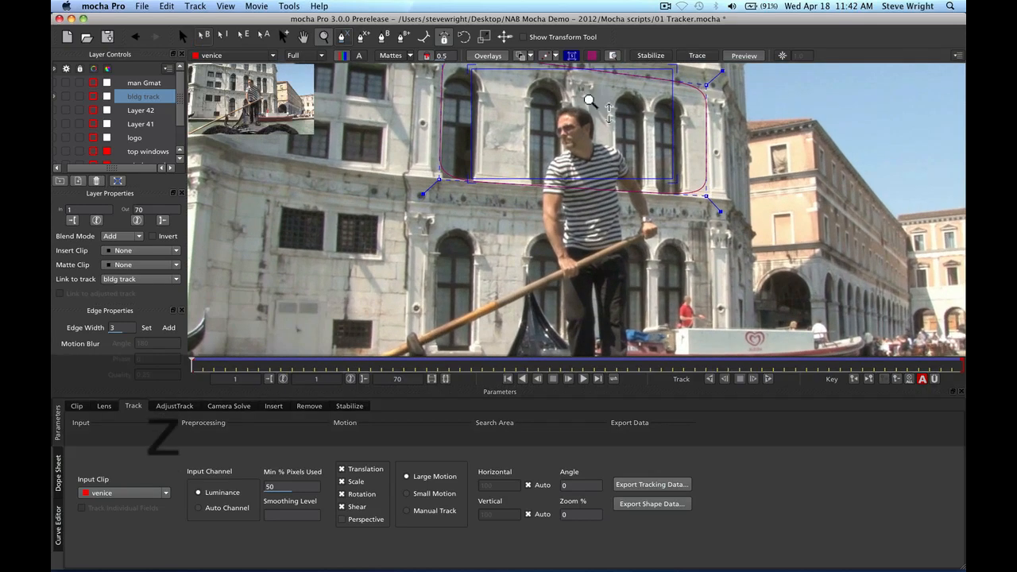
pyautogui.press('x')
pyautogui.moveTo(608, 139); pyautogui.dragTo(597, 226)
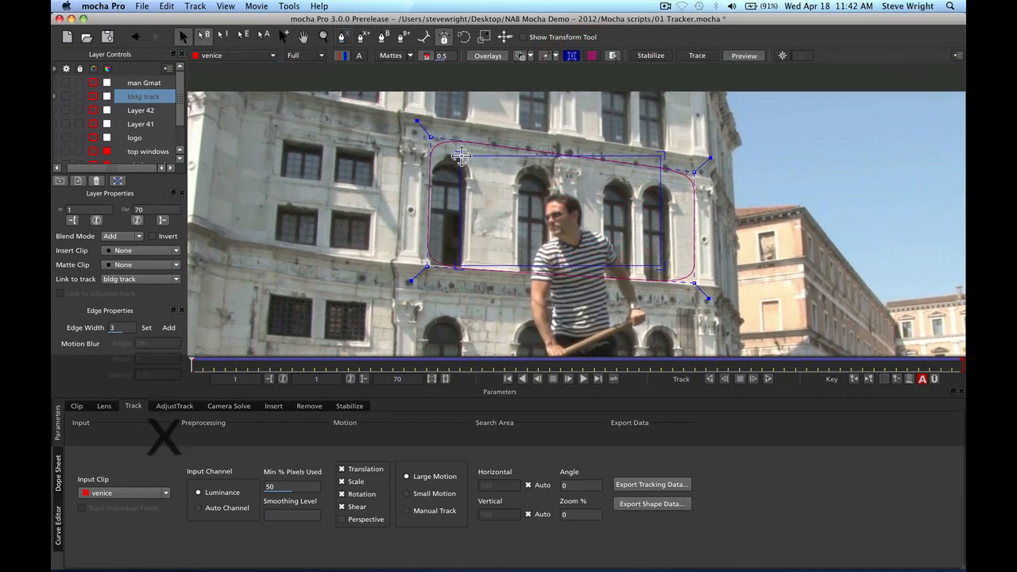
pyautogui.moveTo(460, 157); pyautogui.dragTo(427, 140)
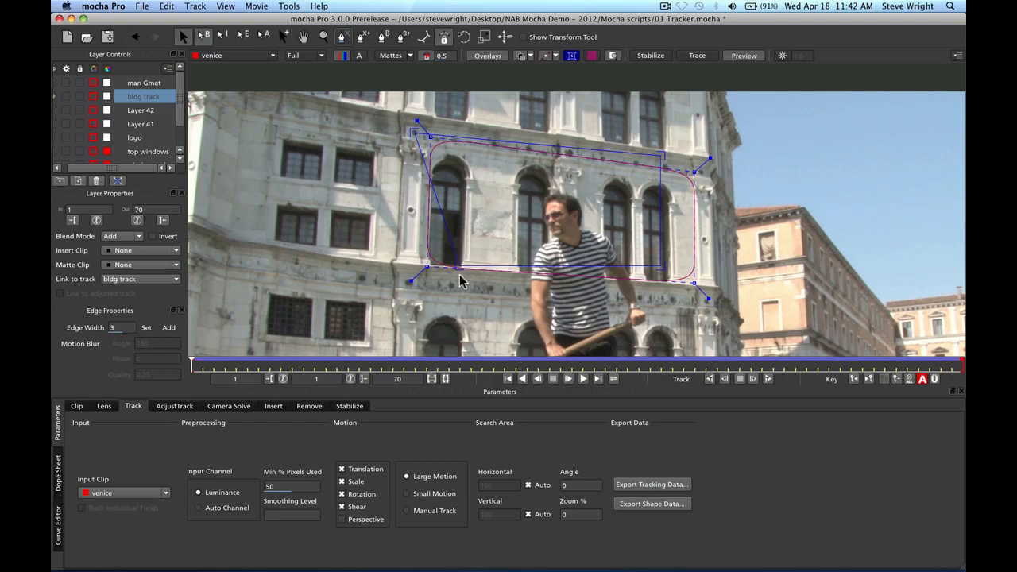
pyautogui.moveTo(455, 268); pyautogui.dragTo(403, 286)
pyautogui.moveTo(659, 154); pyautogui.dragTo(699, 171)
pyautogui.moveTo(661, 268); pyautogui.dragTo(707, 302)
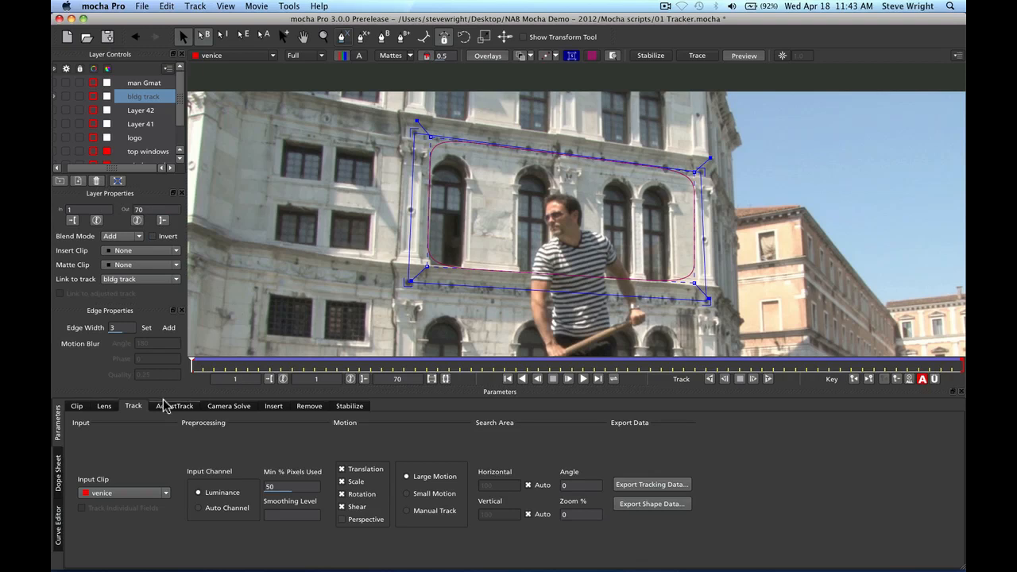
# In AdjustTrack, realign the lower-left, upper-left and lower-right corners to their landmarks at the last frame
pyautogui.click(192, 405)
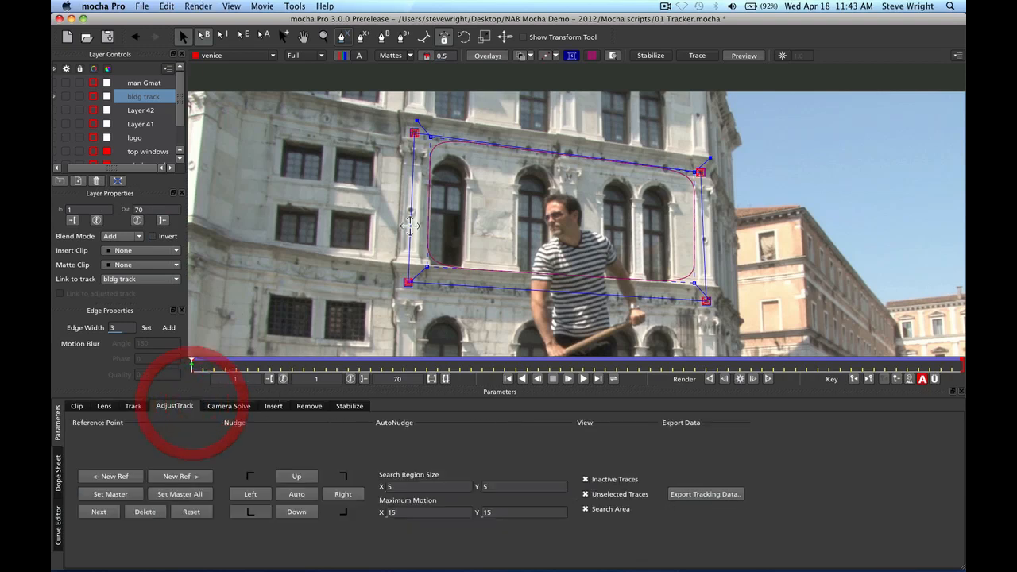
pyautogui.click(405, 283)
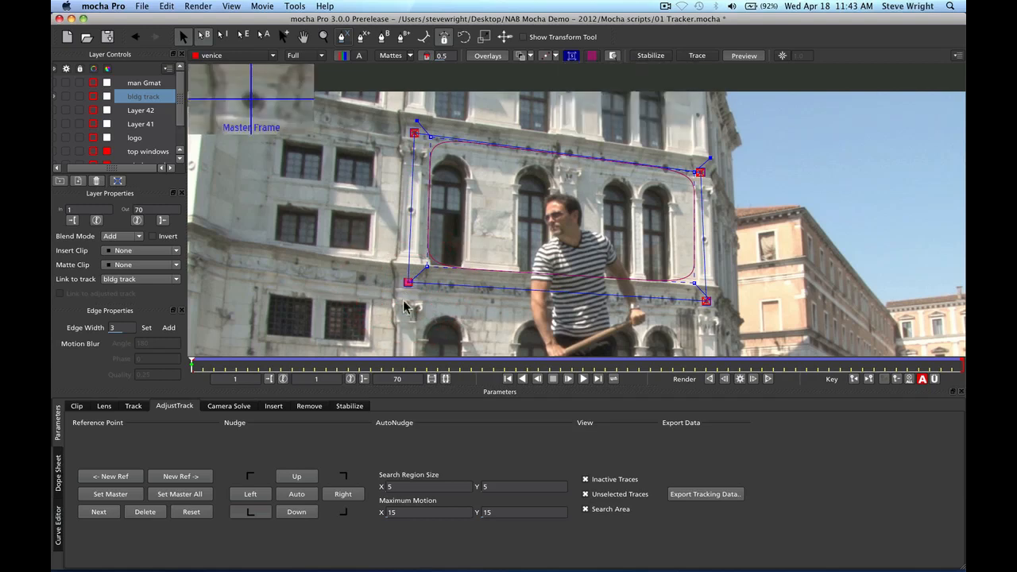
pyautogui.click(599, 379)
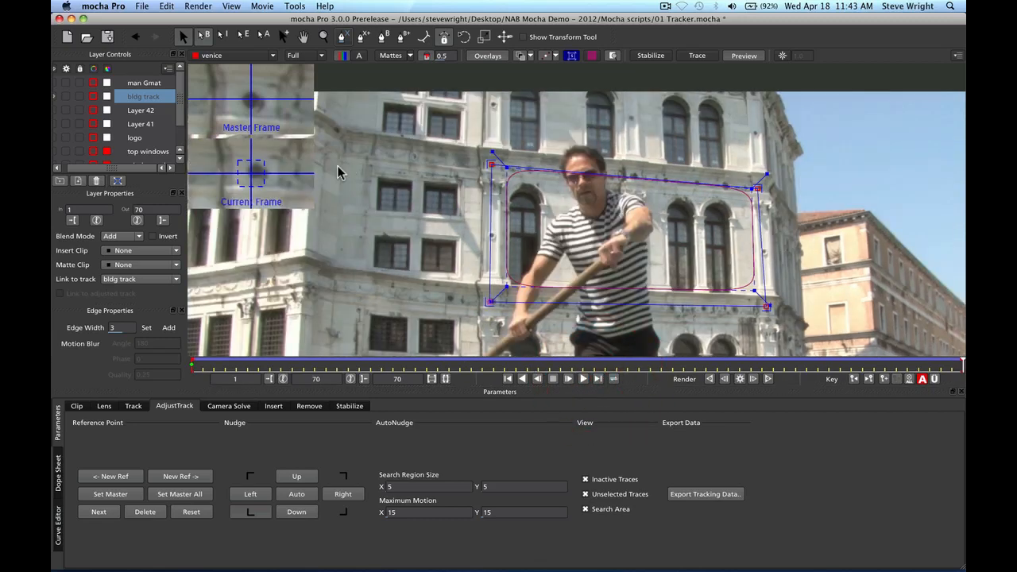
pyautogui.moveTo(487, 300); pyautogui.dragTo(488, 298)
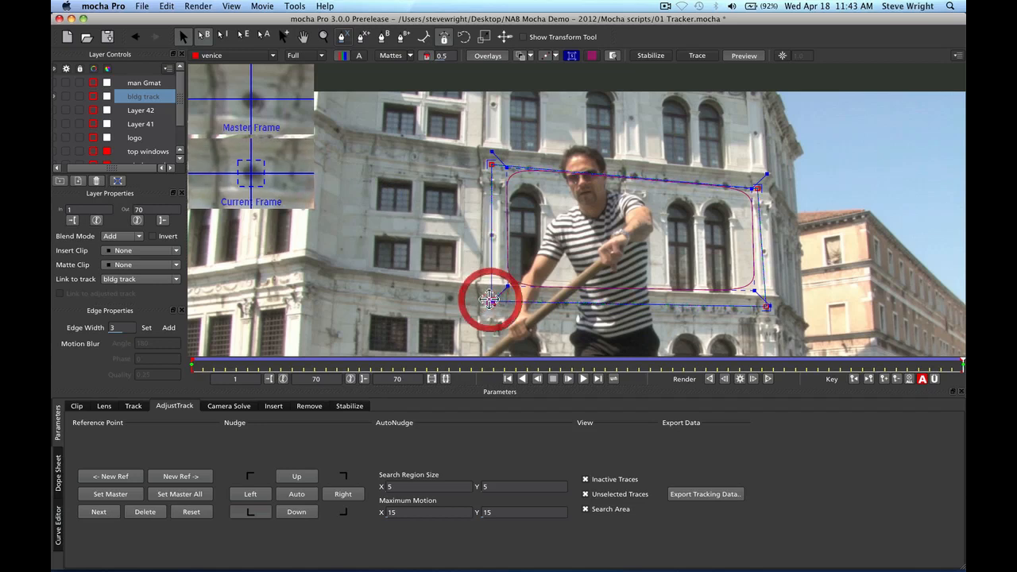
pyautogui.click(492, 164)
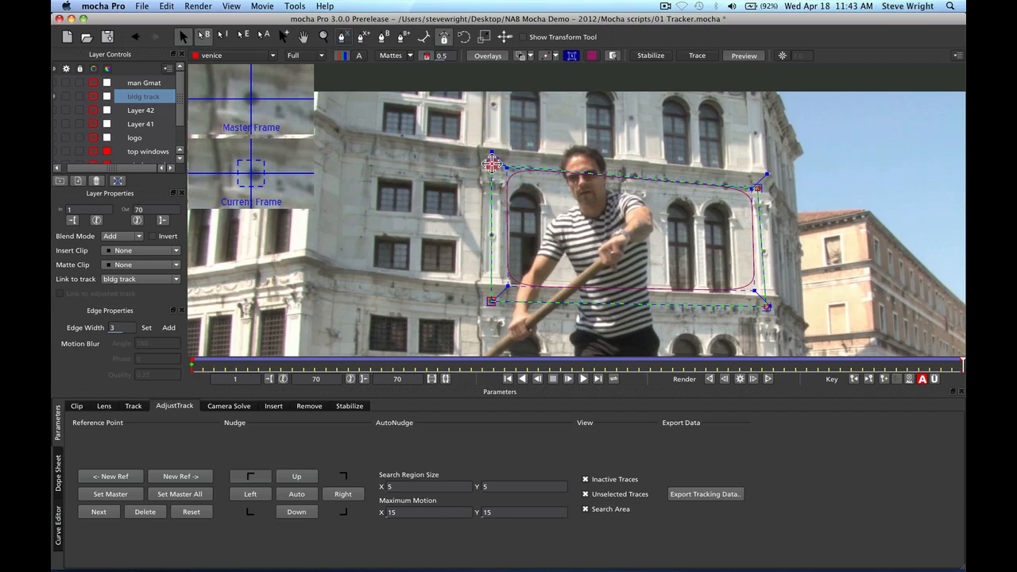
pyautogui.moveTo(491, 163); pyautogui.dragTo(493, 165)
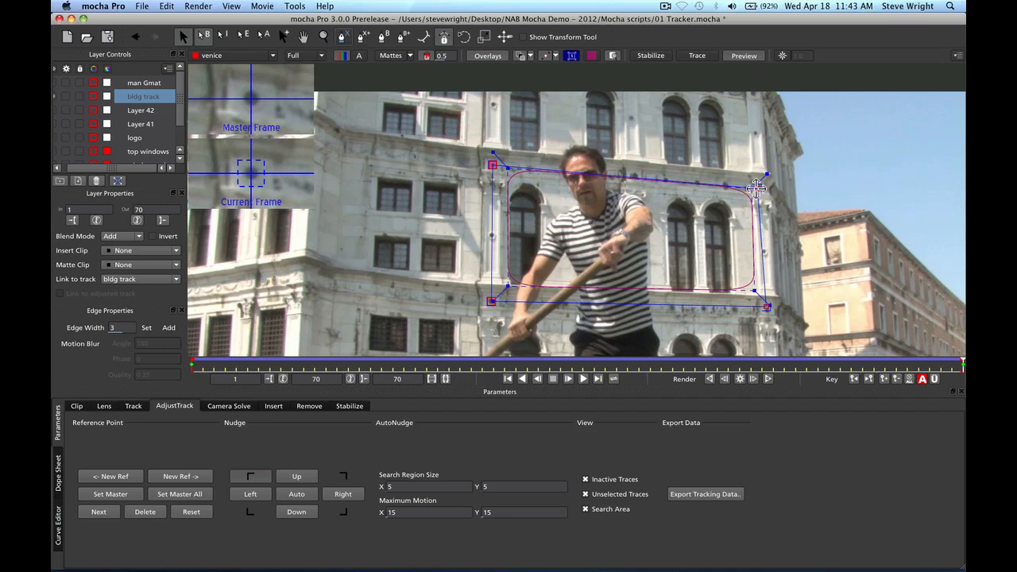
pyautogui.click(755, 186)
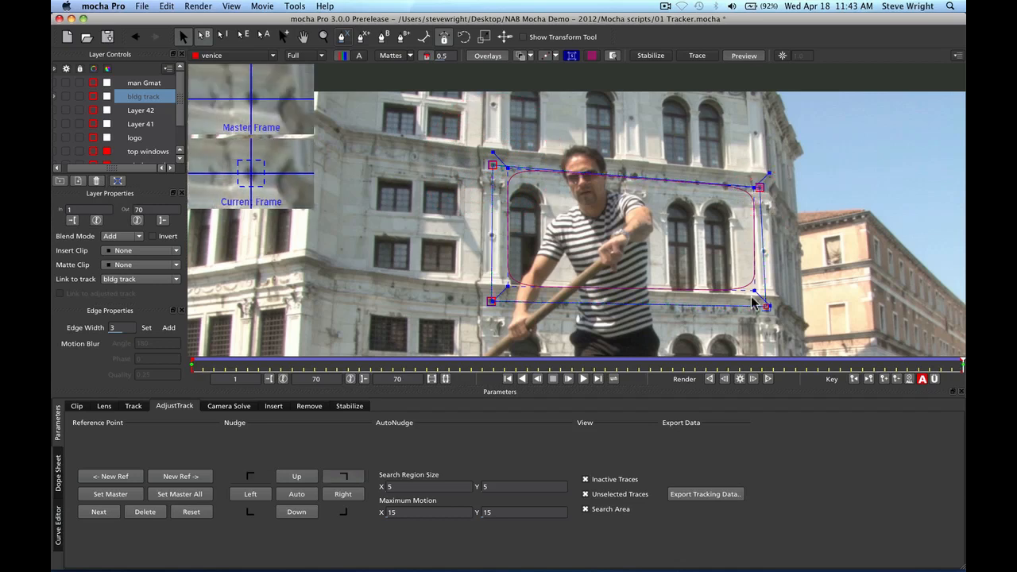
pyautogui.moveTo(763, 305); pyautogui.dragTo(766, 310)
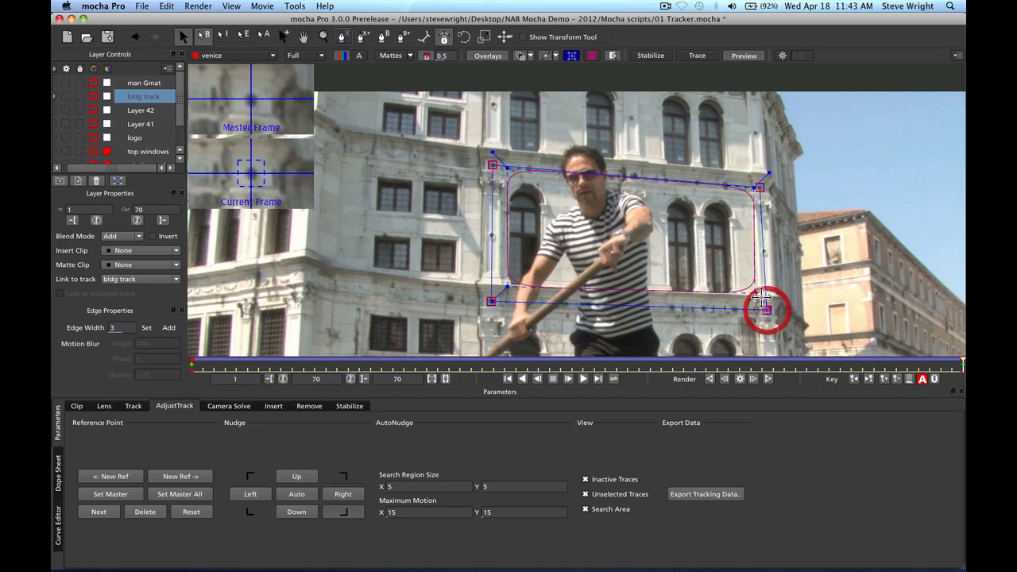
pyautogui.click(491, 301)
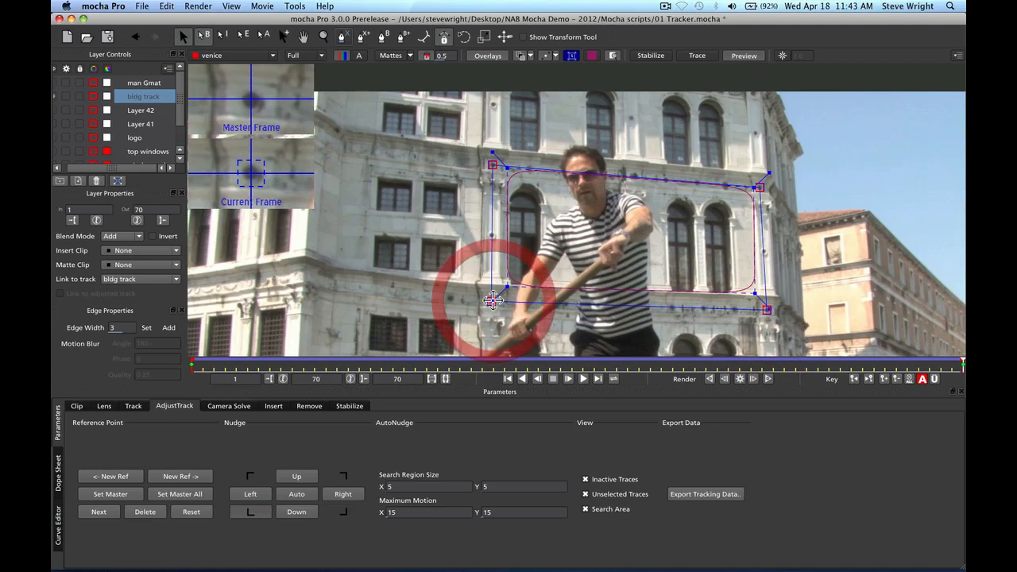
# Run the adjusted track forward, stop it, and return to frame 1
pyautogui.click(584, 379)
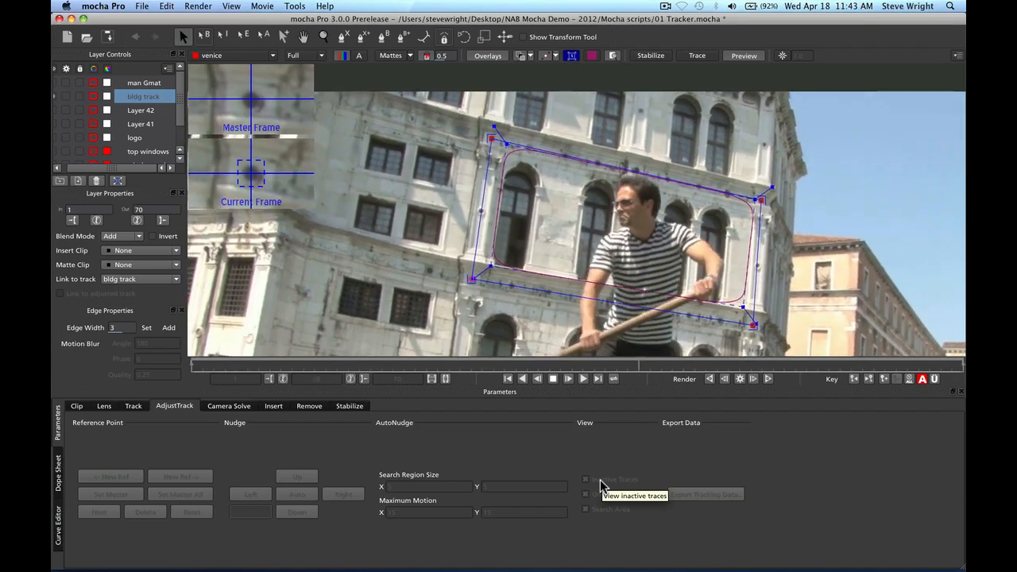
pyautogui.click(552, 378)
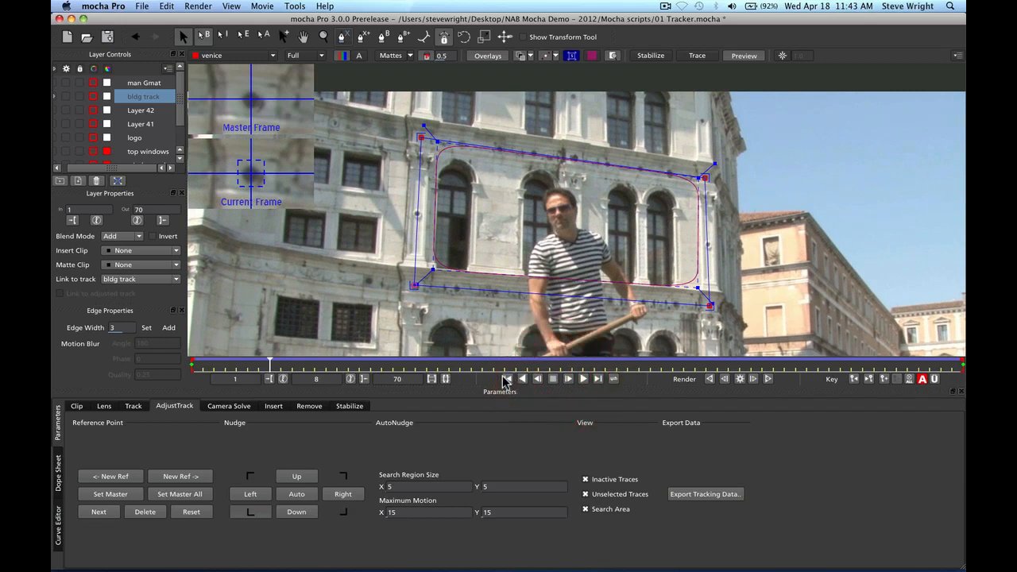
pyautogui.click(509, 380)
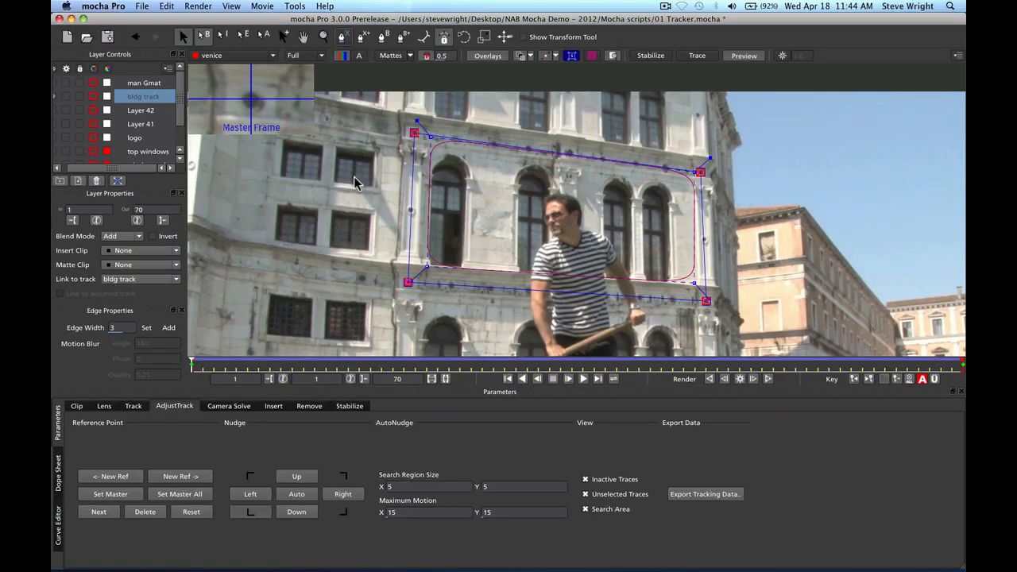
# In the Track module, scrub the clip to check the bldg track and logo surfaces, ending at frame 1
pyautogui.click(134, 407)
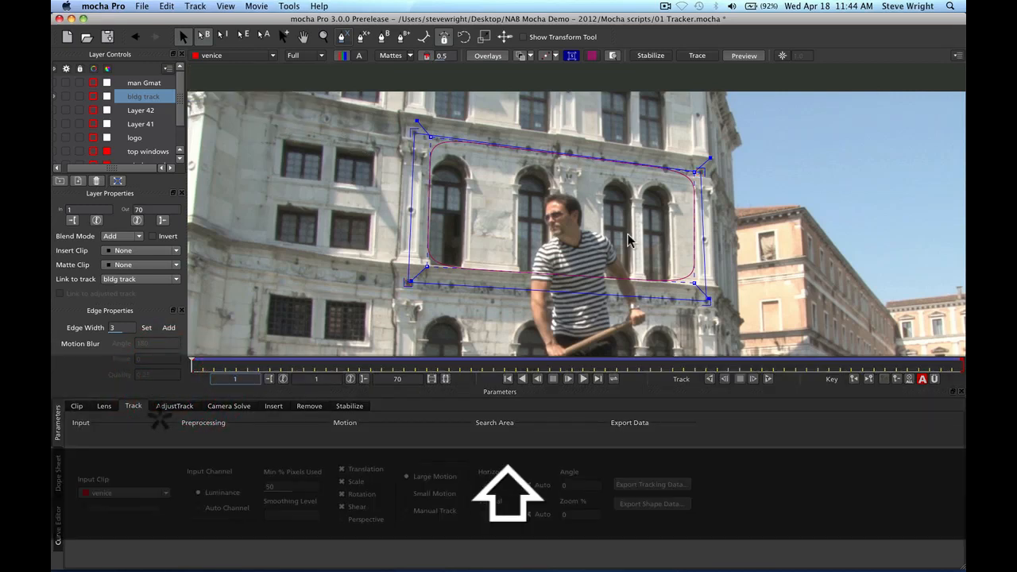
pyautogui.click(764, 203)
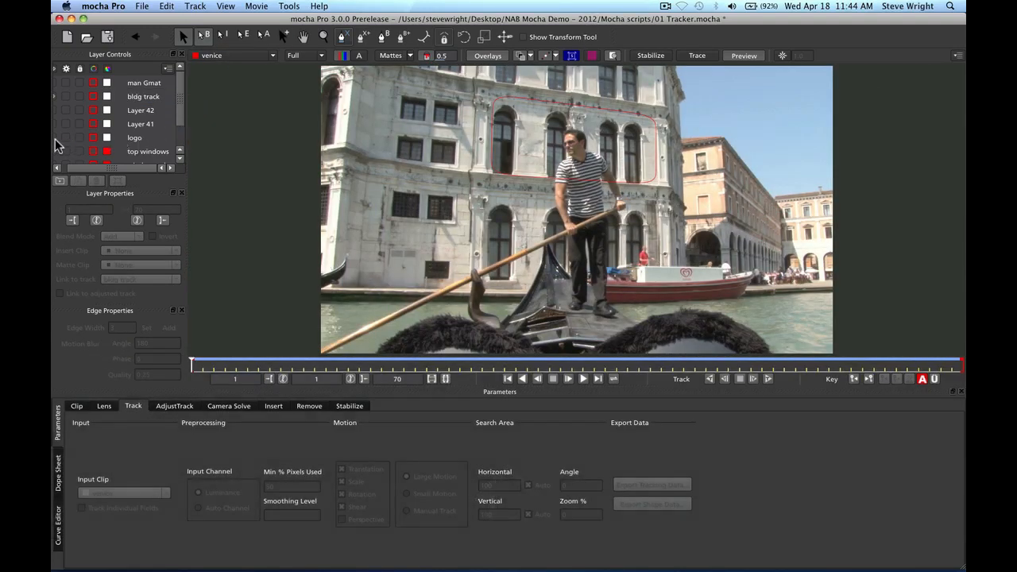
pyautogui.click(132, 138)
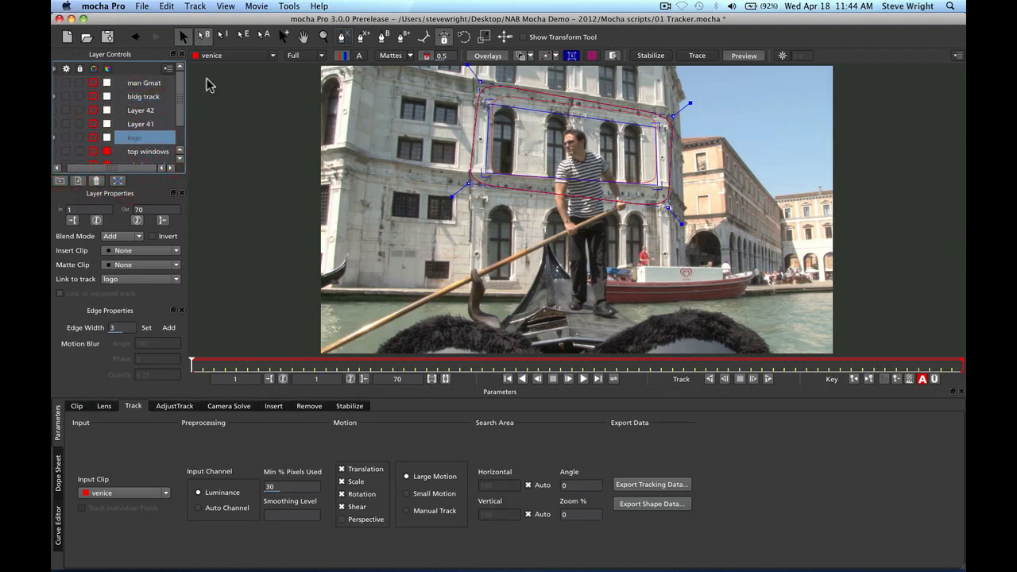
pyautogui.click(139, 96)
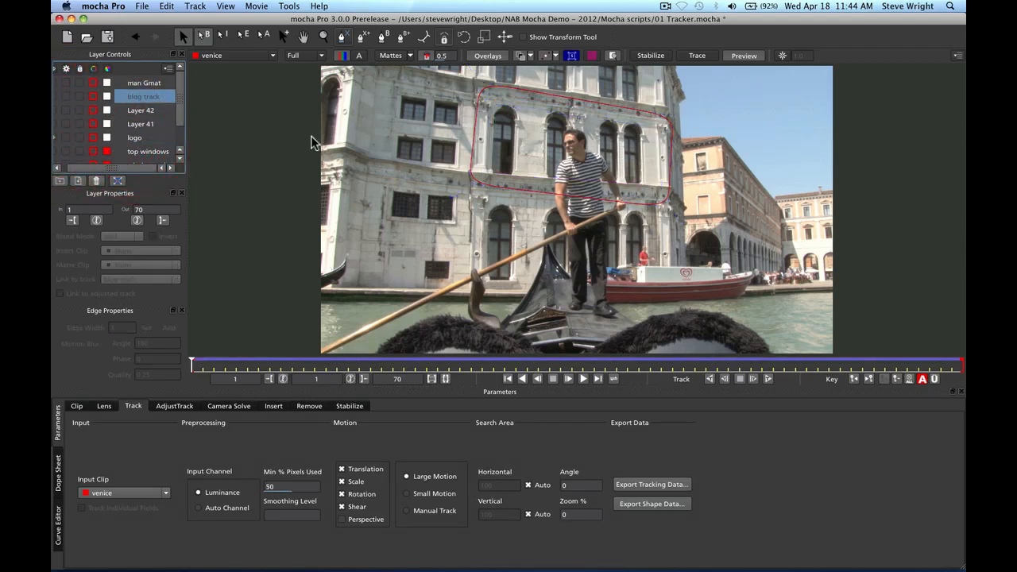
pyautogui.moveTo(190, 366); pyautogui.dragTo(358, 378)
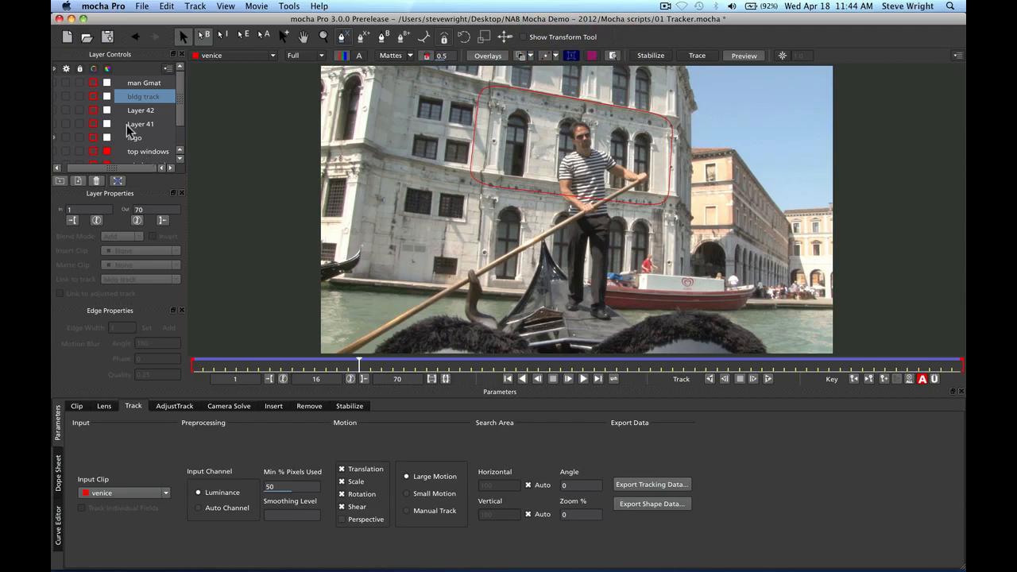
pyautogui.click(135, 139)
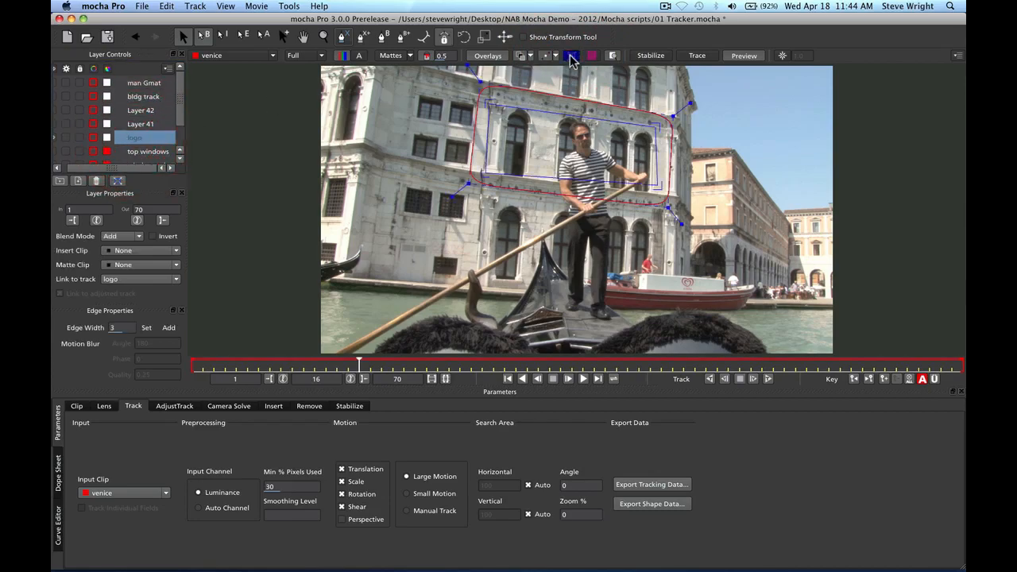
pyautogui.moveTo(359, 366); pyautogui.dragTo(427, 378)
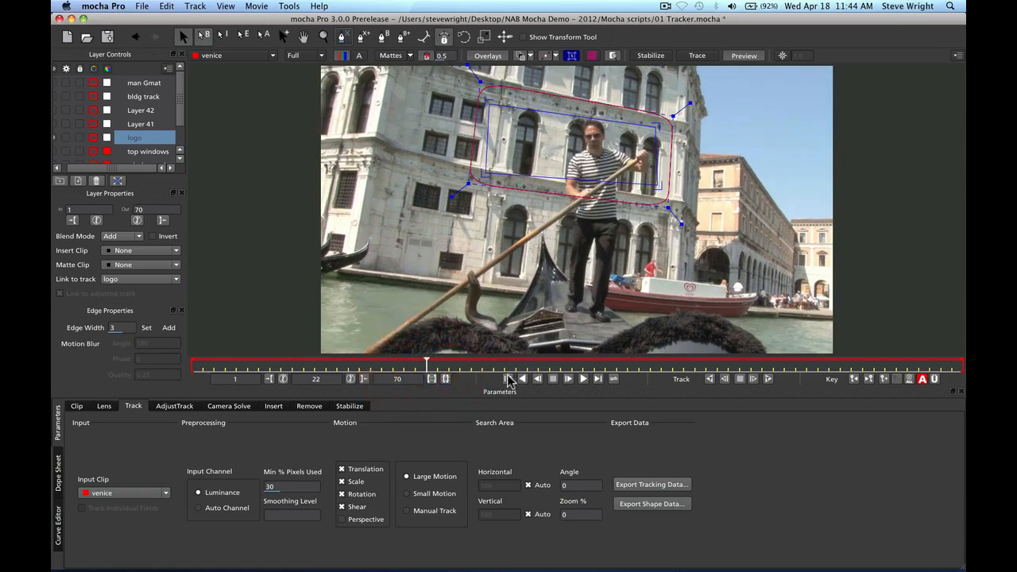
pyautogui.click(507, 378)
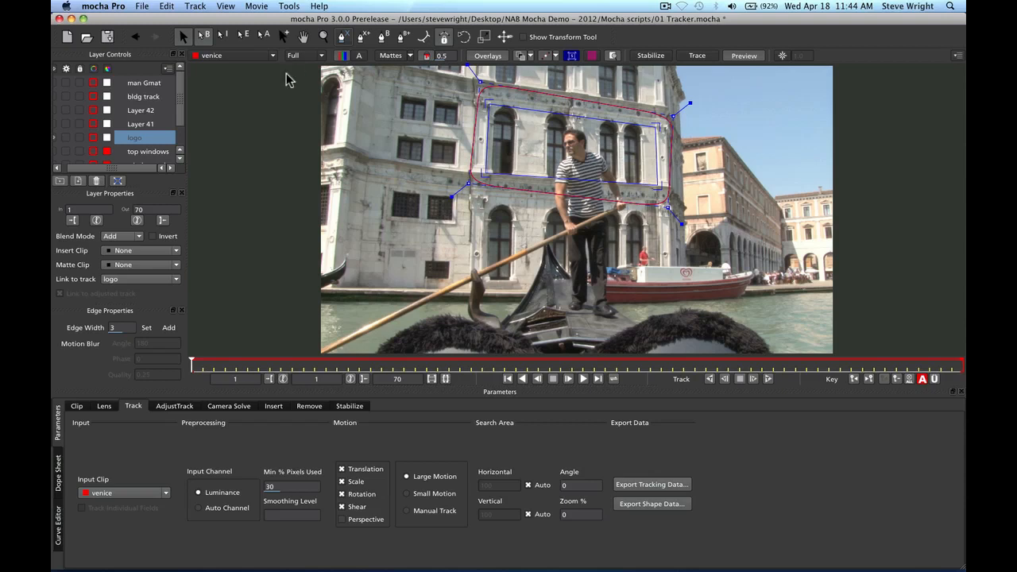
# Set the logo layer's Link to track to bldg track and scrub to check it
pyautogui.click(175, 279)
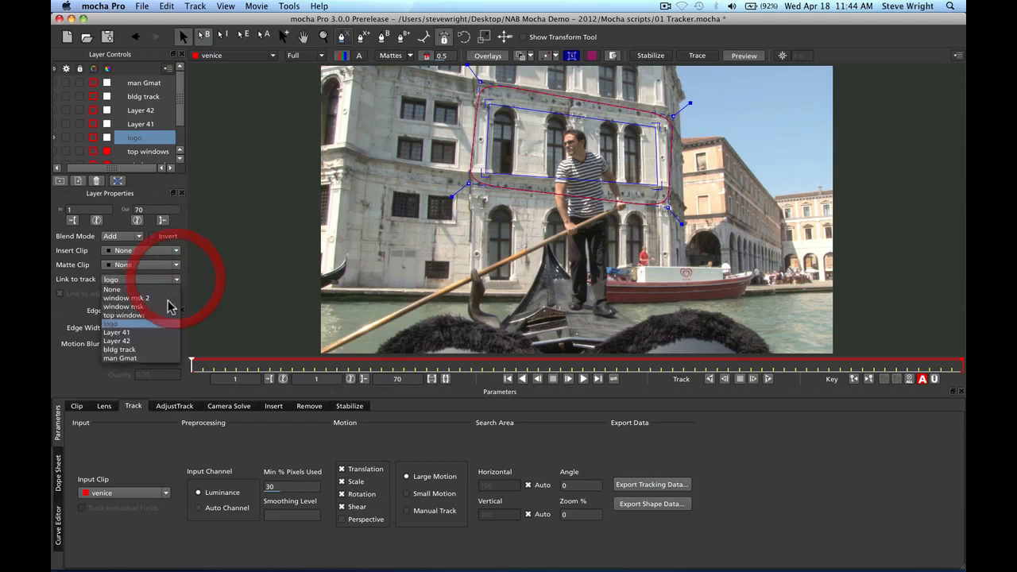
pyautogui.click(150, 350)
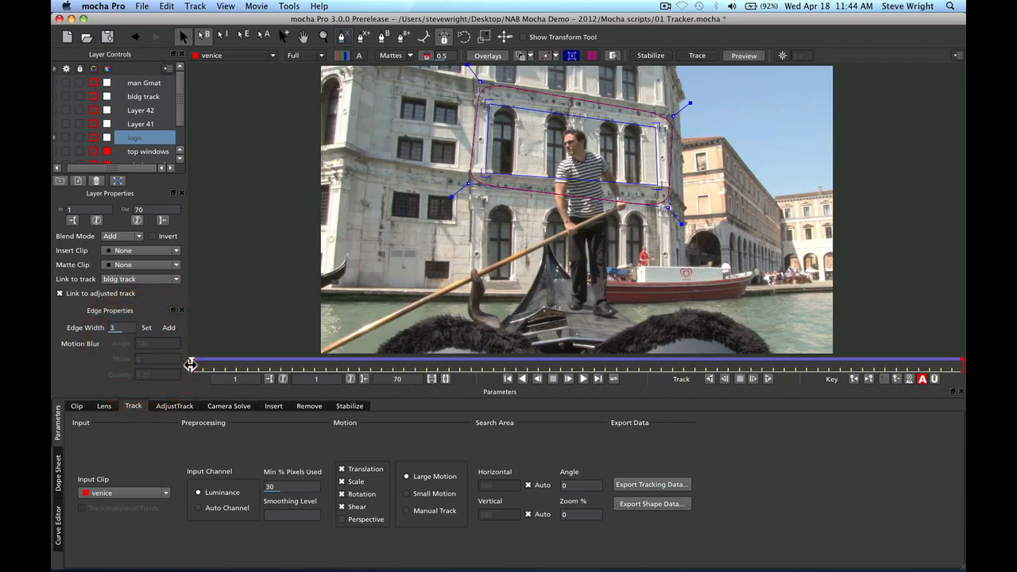
pyautogui.moveTo(191, 364); pyautogui.dragTo(248, 375)
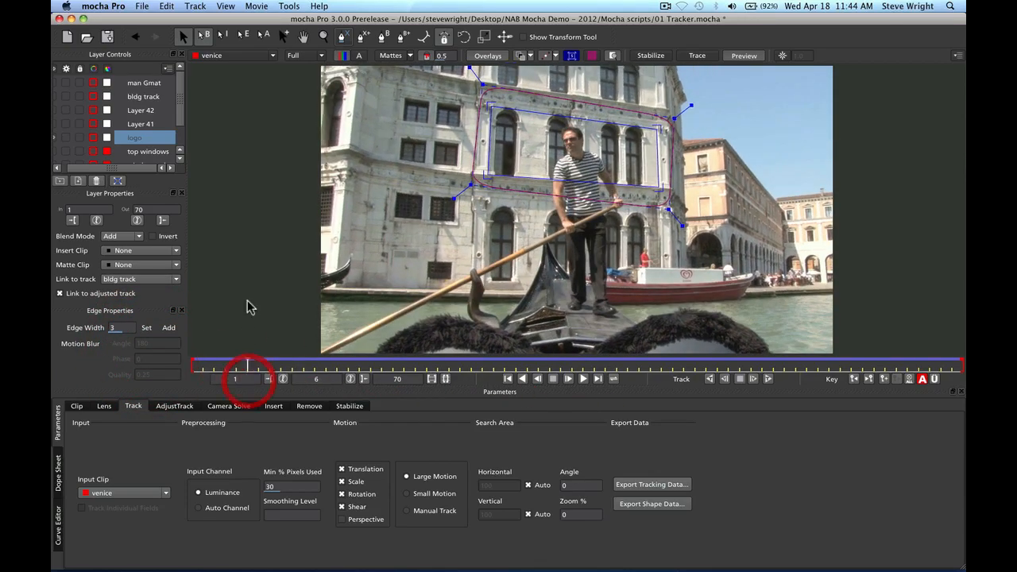
# Insert the MochPro_logo clip into the logo surface and scrub to check the tracked logo
pyautogui.click(178, 251)
pyautogui.scroll(-5, 171, 317)
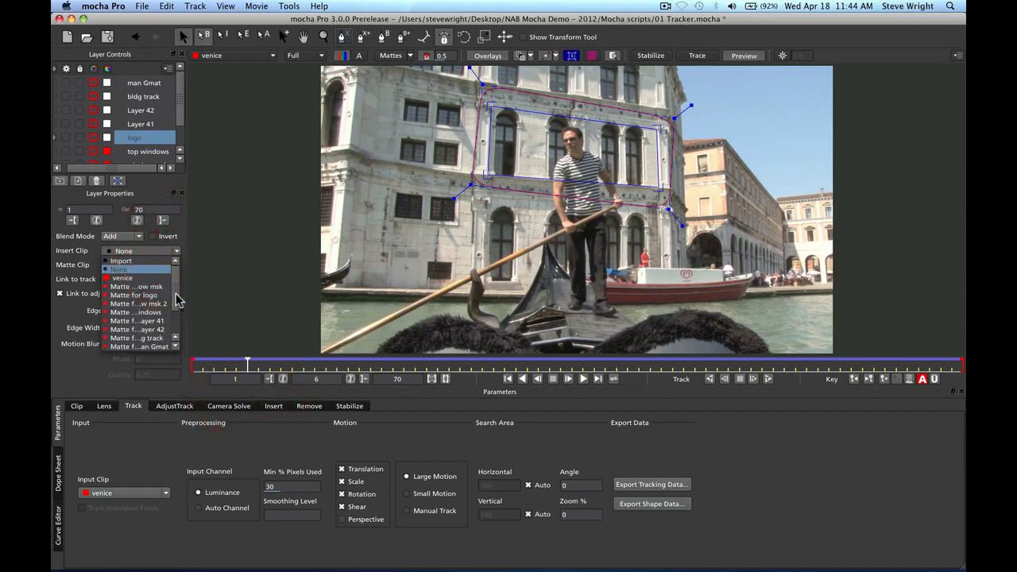
pyautogui.click(154, 347)
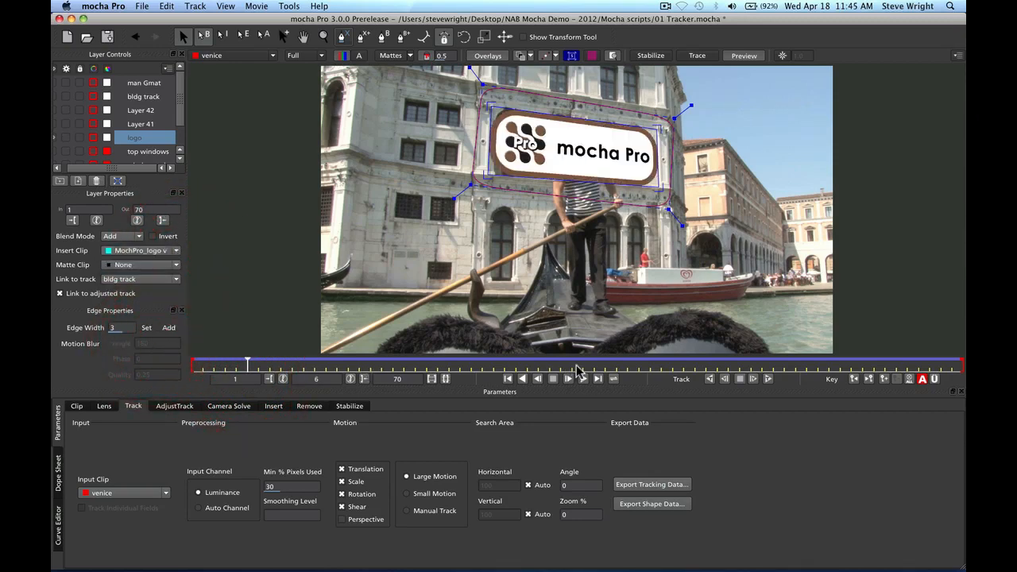
pyautogui.moveTo(246, 365); pyautogui.dragTo(352, 364)
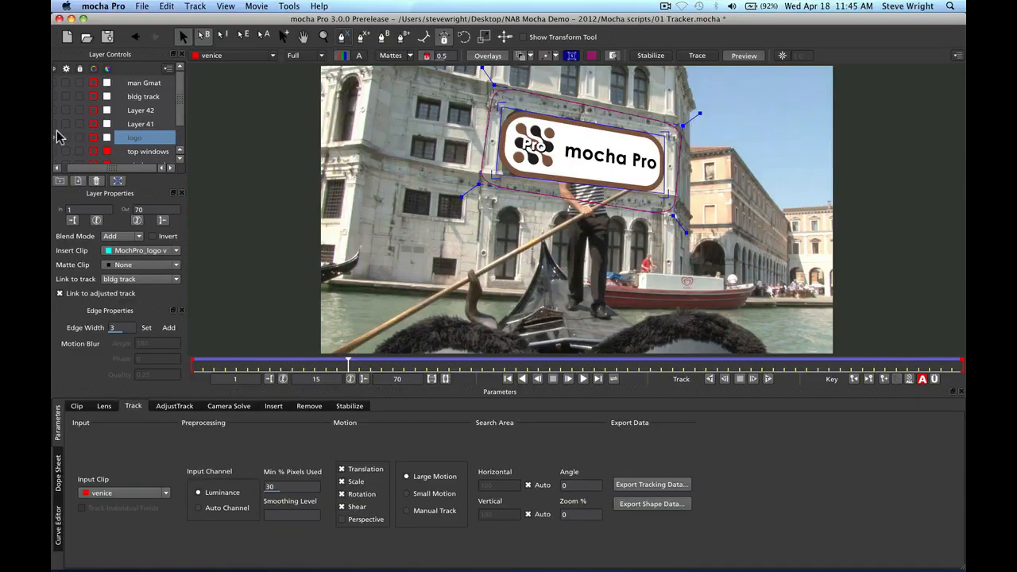
# Select the window msk layer and scrub to review its window shapes
pyautogui.click(55, 137)
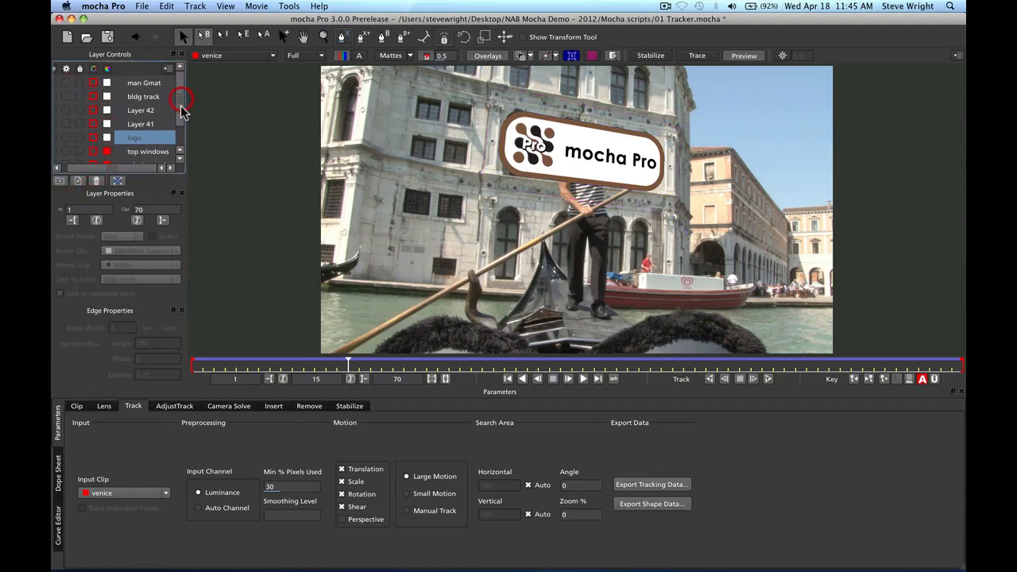
pyautogui.click(182, 143)
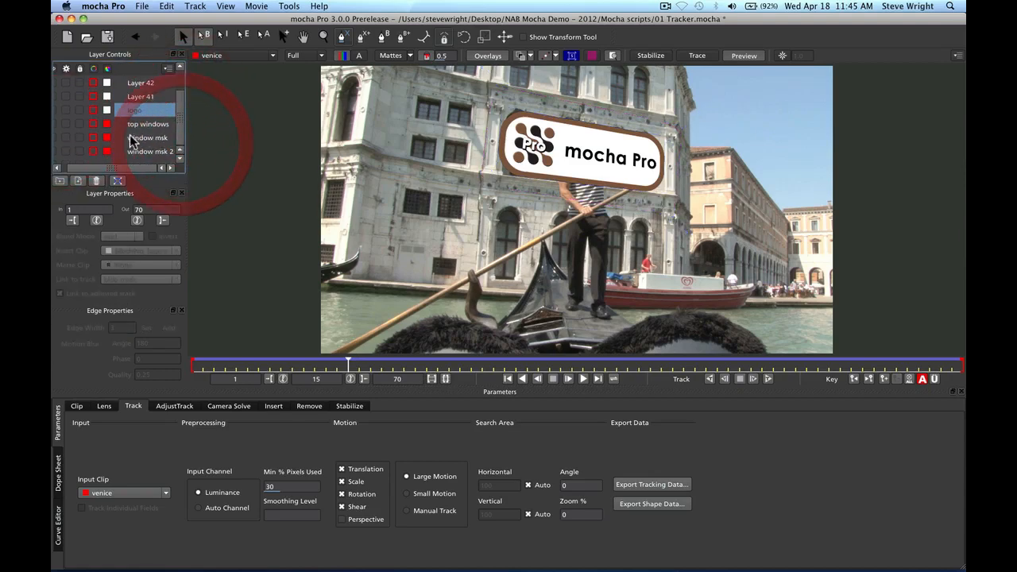
pyautogui.click(55, 141)
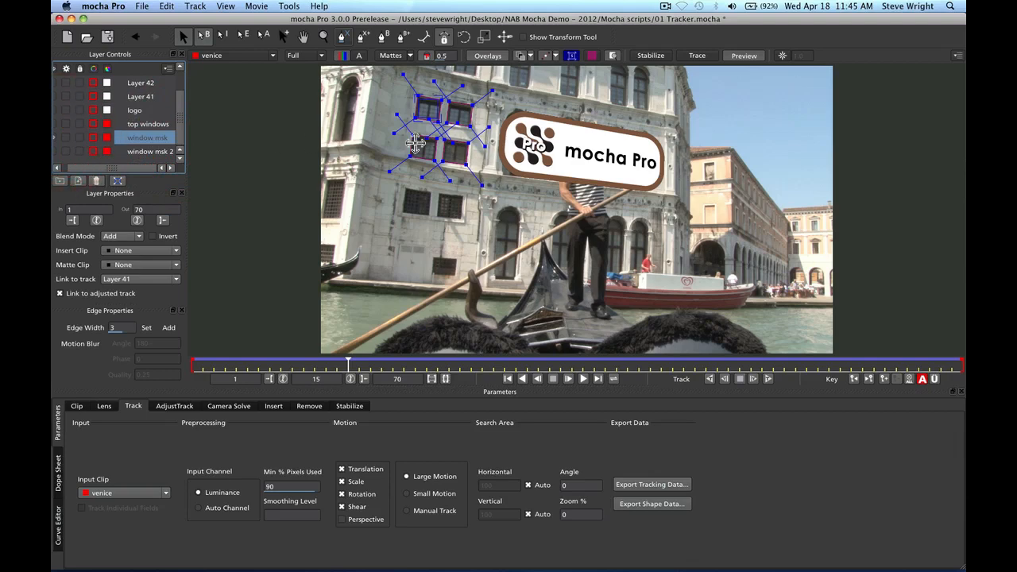
pyautogui.moveTo(348, 366); pyautogui.dragTo(247, 366)
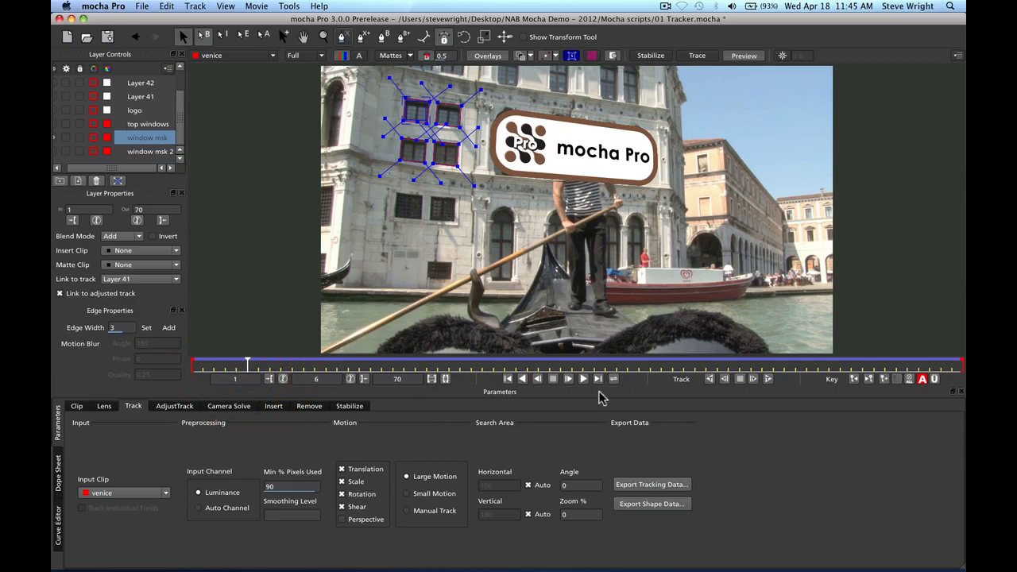
# Export the window msk shapes as Nuke v6.2 Roto (*.nk) data to the clipboard
pyautogui.click(652, 507)
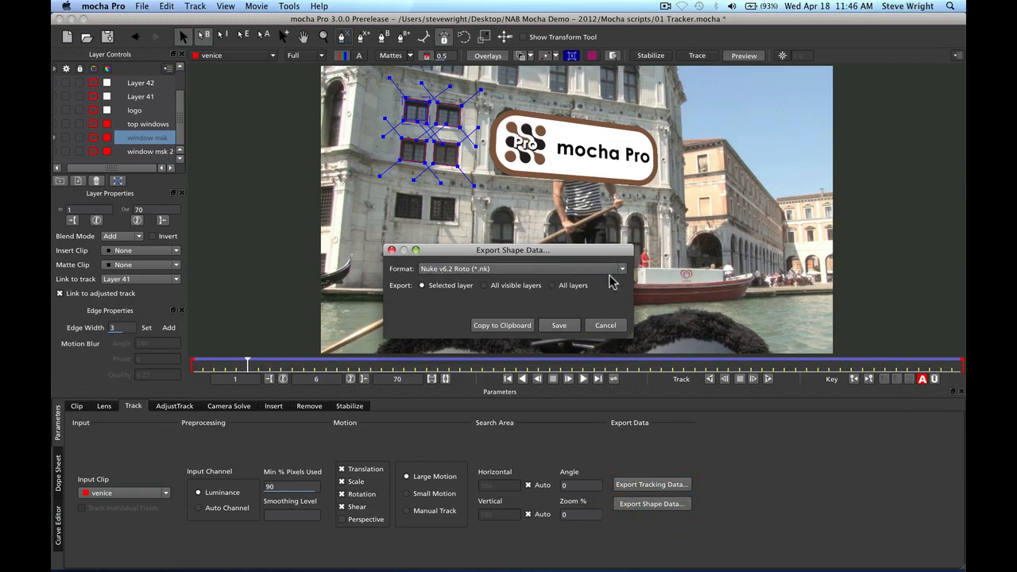
pyautogui.click(622, 270)
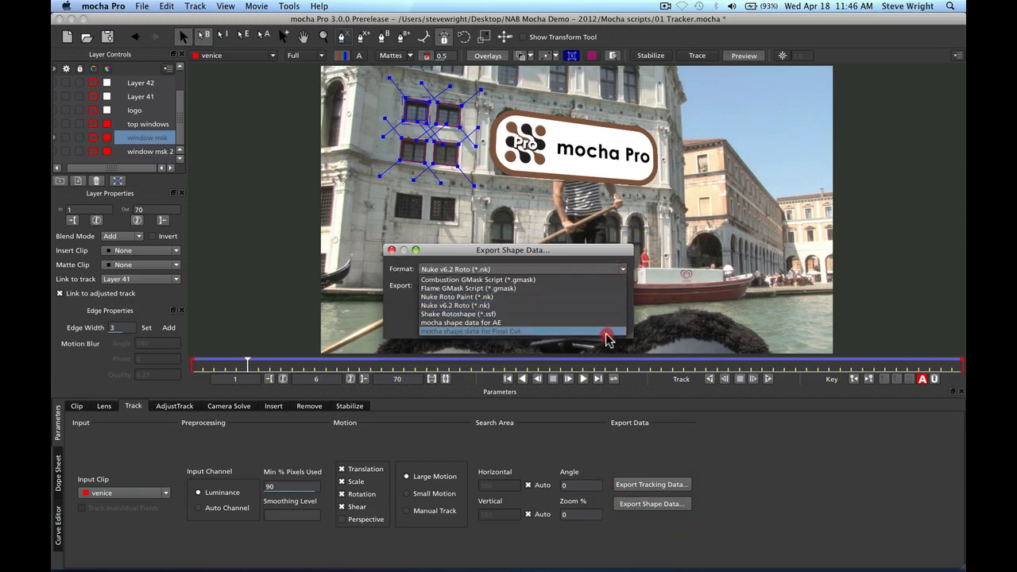
pyautogui.click(574, 305)
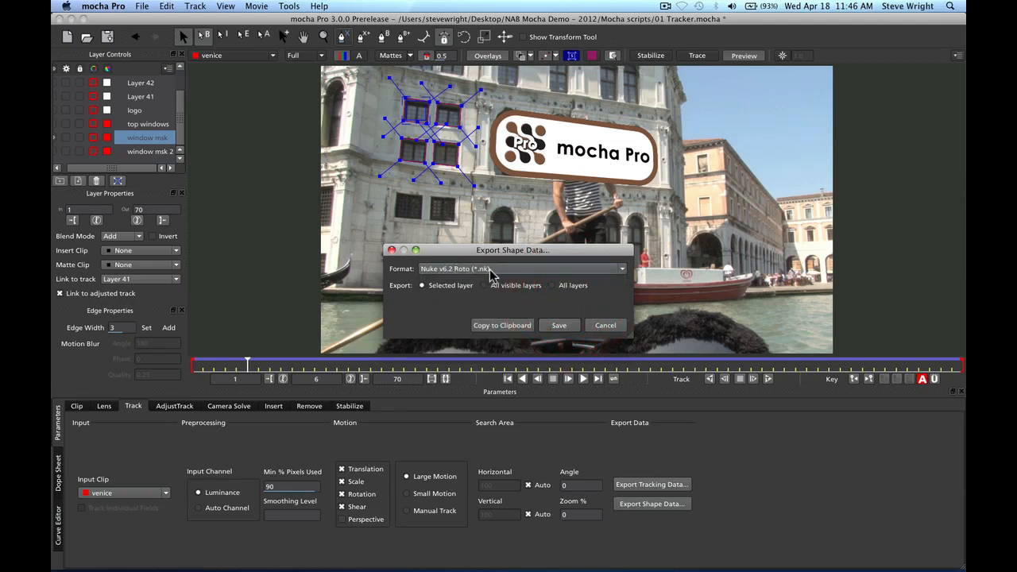
pyautogui.click(503, 325)
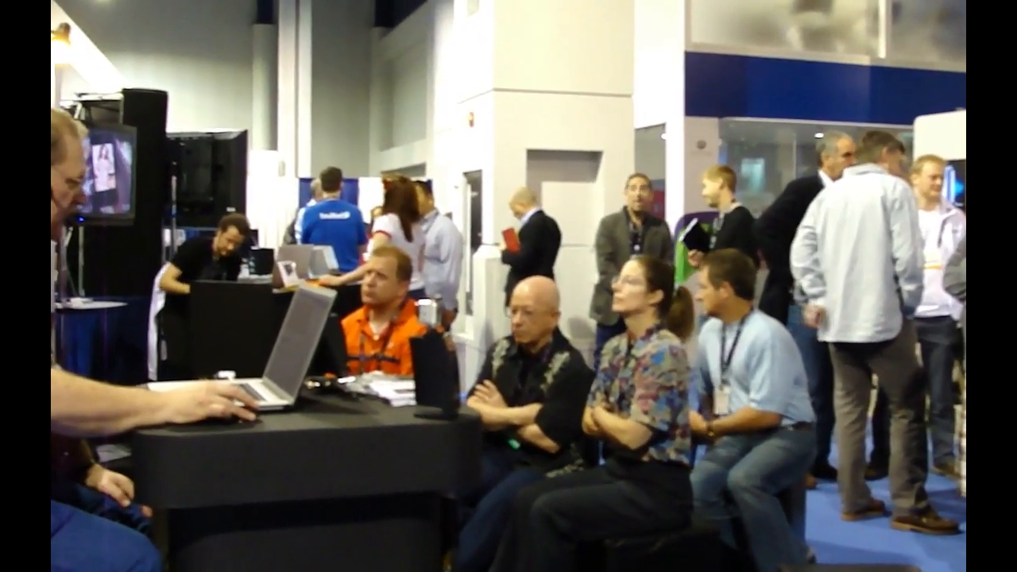
# Open 01 Export.nk from Recent Files without restoring the autosave
pyautogui.click(149, 8)
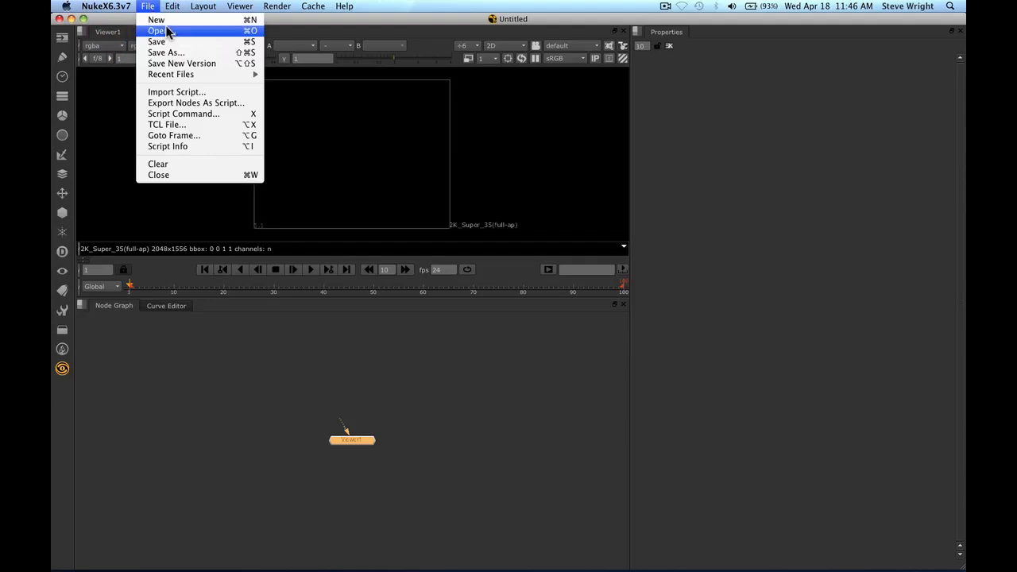
pyautogui.moveTo(198, 74)
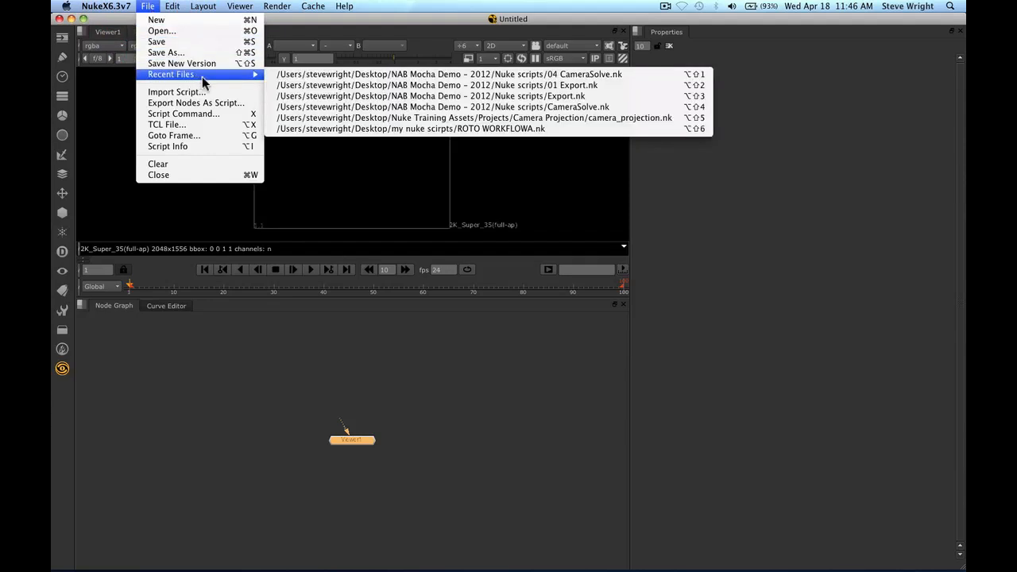
pyautogui.click(579, 86)
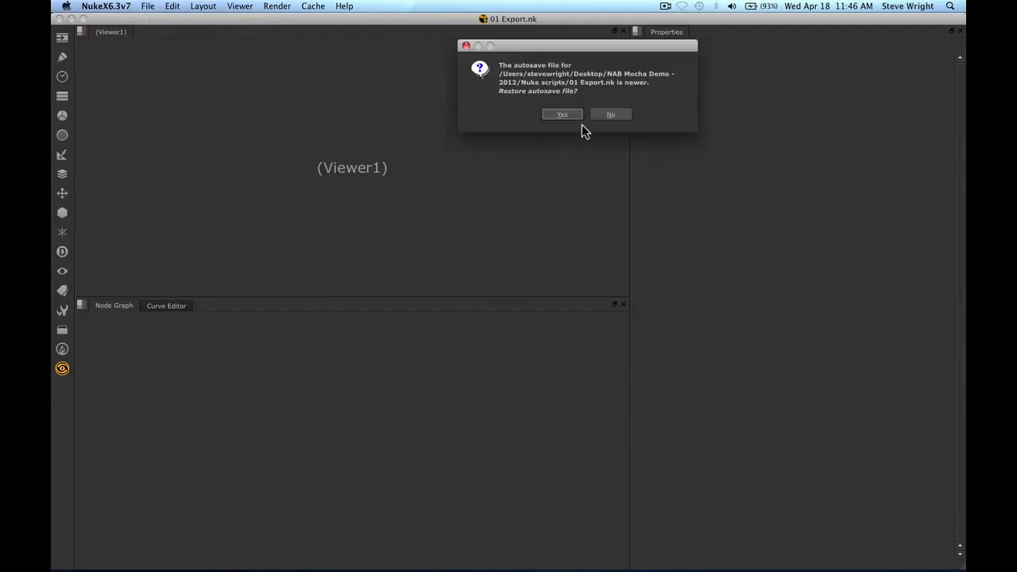
pyautogui.click(612, 116)
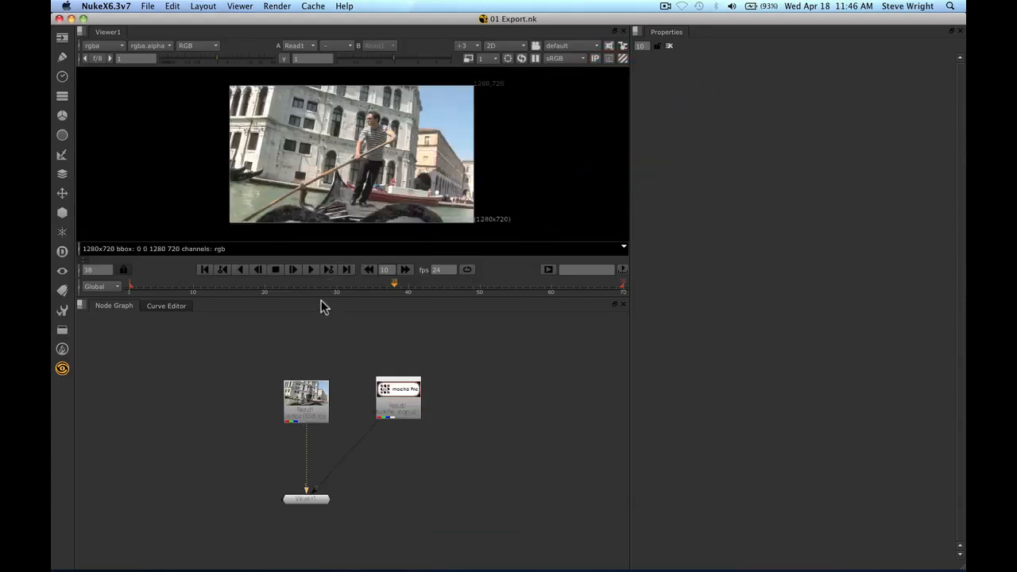
# Enlarge the viewer, play and stop the gondola clip, and move Read1 higher
pyautogui.moveTo(323, 297); pyautogui.dragTo(326, 381)
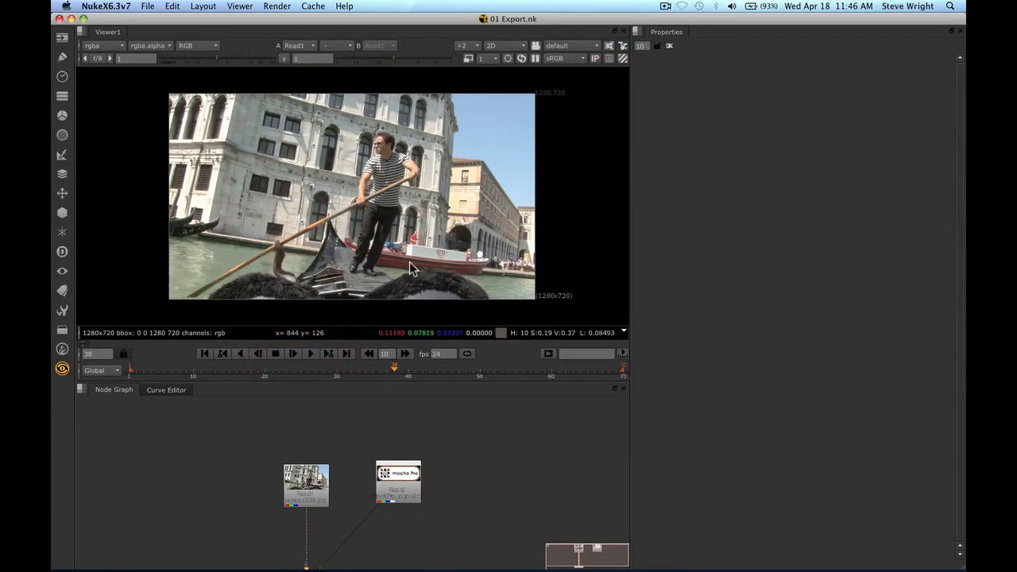
pyautogui.press('h')
pyautogui.click(309, 352)
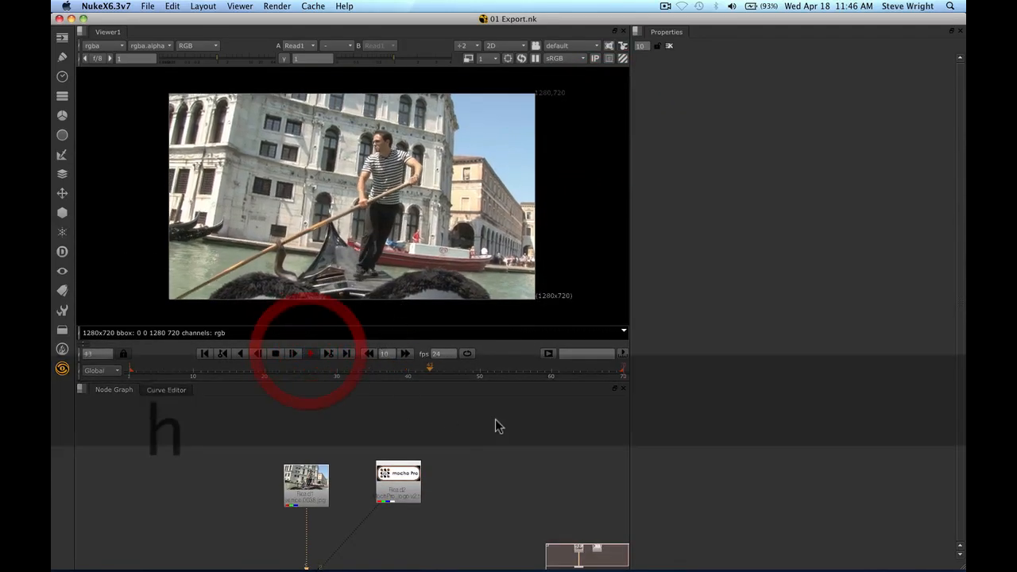
pyautogui.click(276, 354)
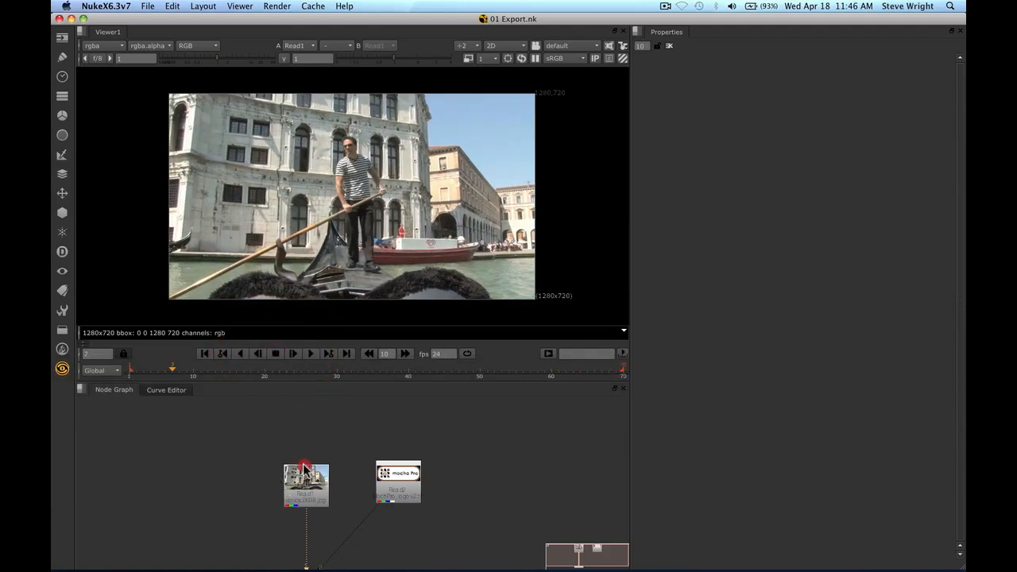
pyautogui.moveTo(302, 466); pyautogui.dragTo(302, 455)
# Paste the Roto1 node under Read1 and turn off its green, blue and alpha outputs
pyautogui.press('super+v')
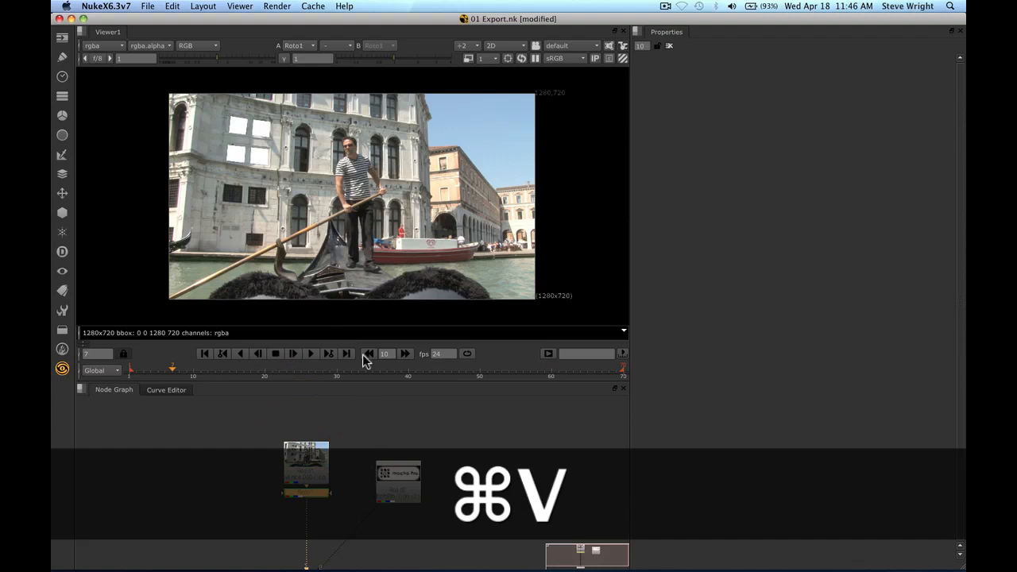
pyautogui.click(305, 491)
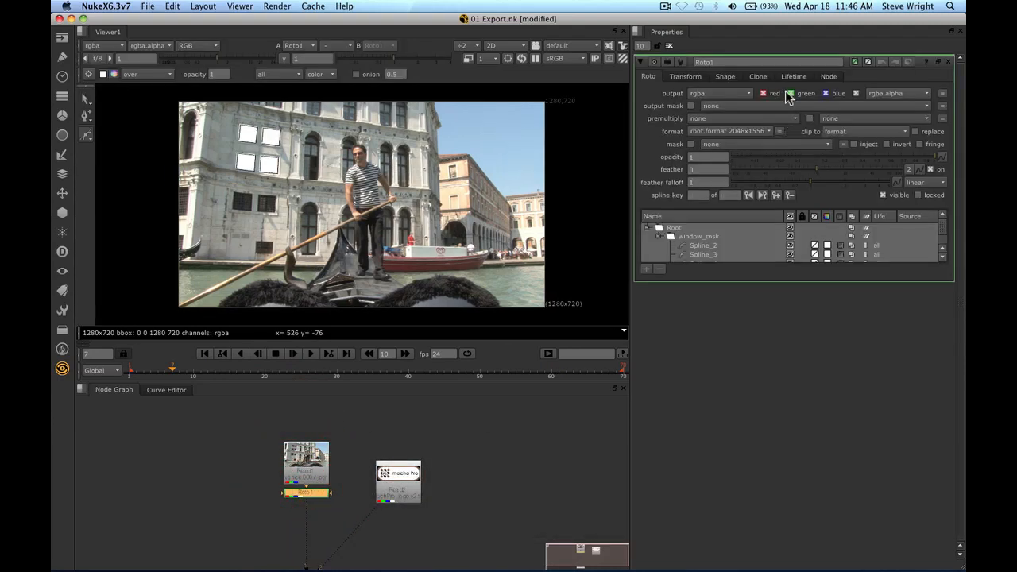
pyautogui.click(789, 93)
pyautogui.click(825, 93)
pyautogui.click(856, 93)
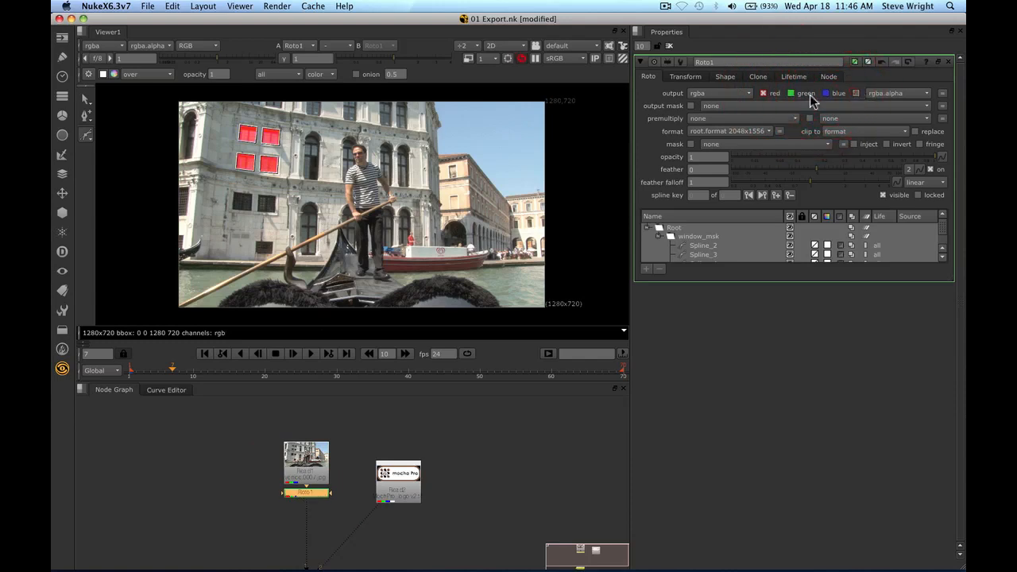
# Play the clip to check the red window masks, then switch to mocha Pro
pyautogui.click(642, 109)
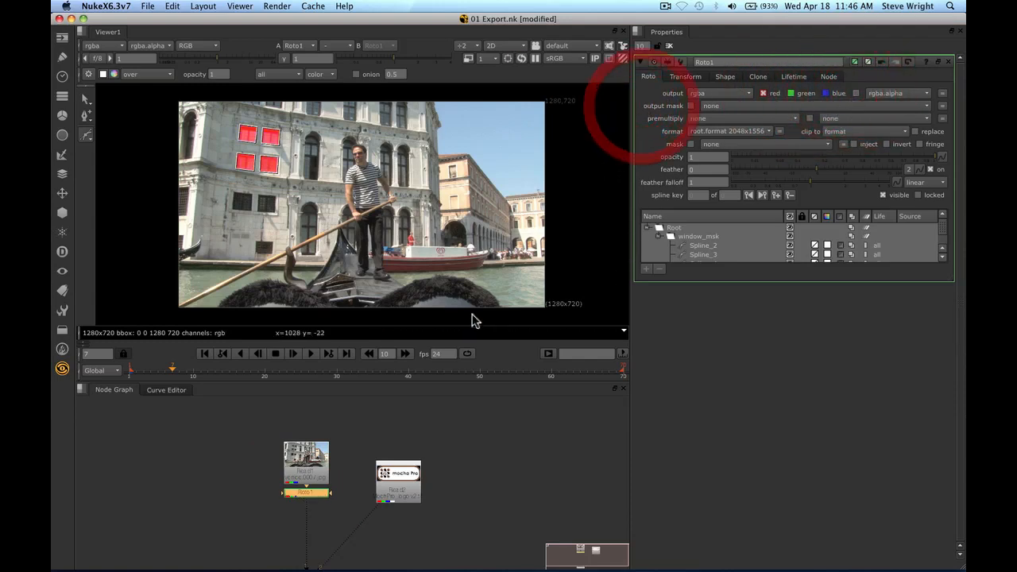
pyautogui.click(311, 350)
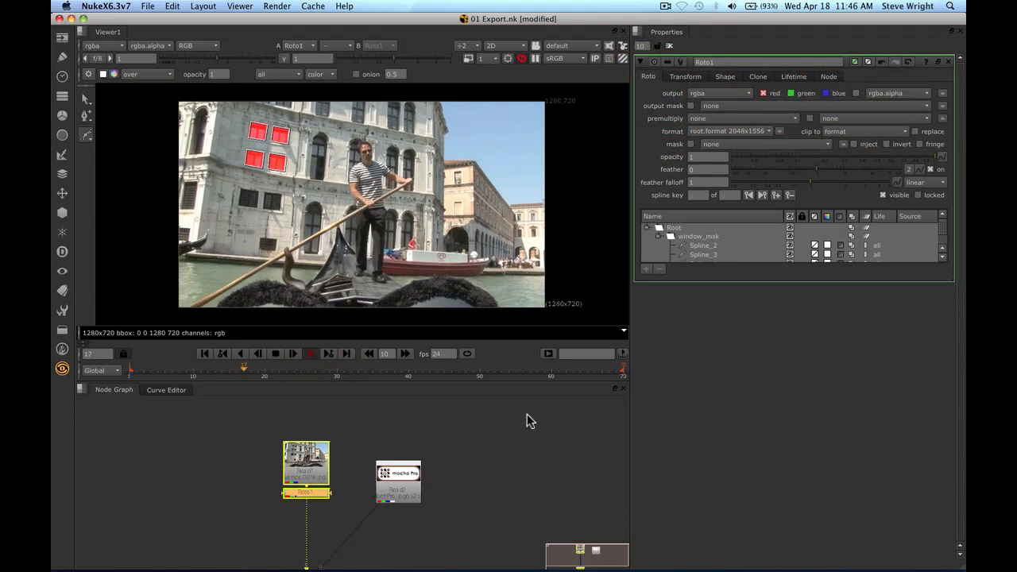
pyautogui.click(275, 354)
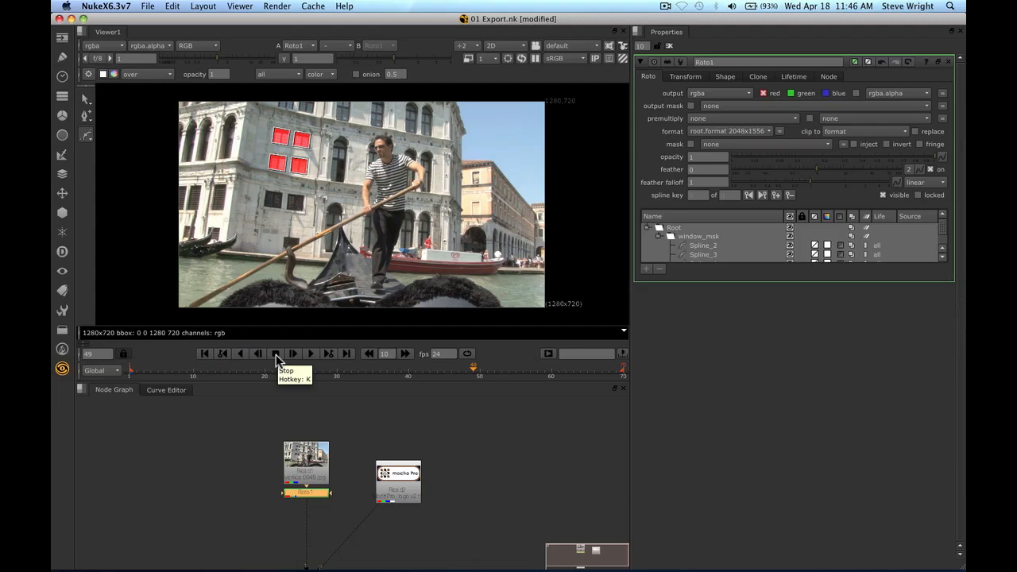
pyautogui.press('super+Tab')
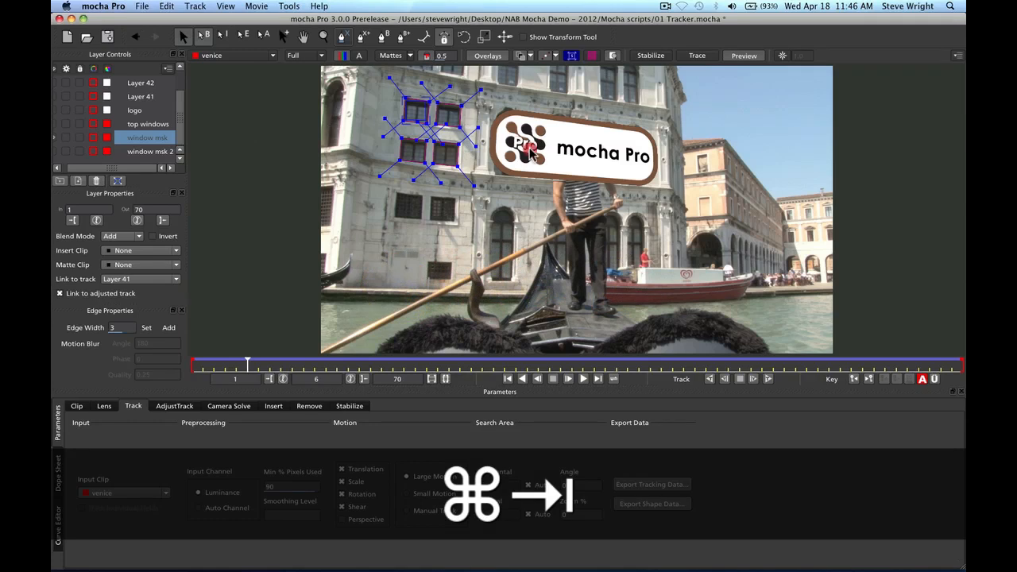
# Make the logo layer the selected layer instead of window msk
pyautogui.click(530, 153)
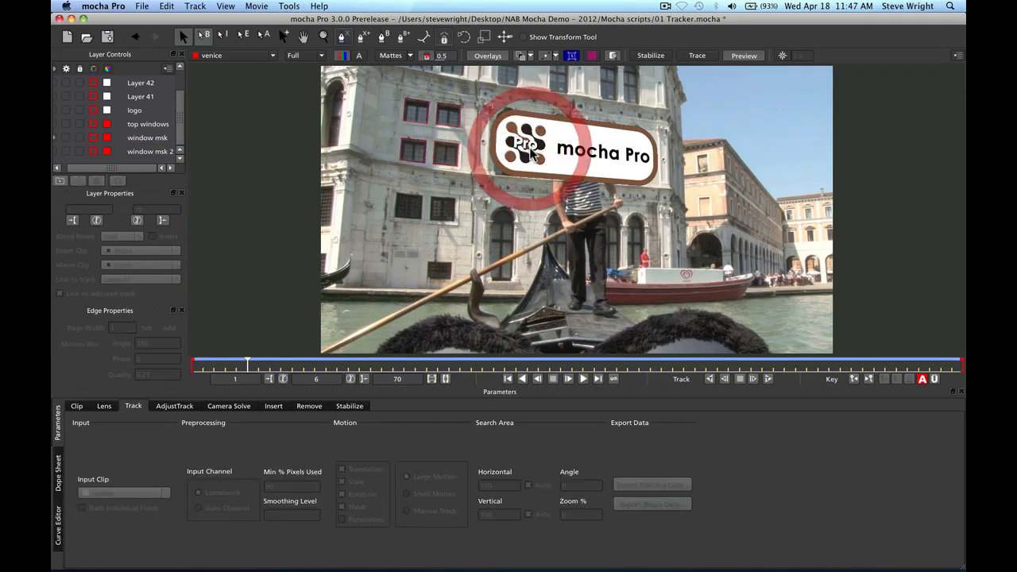
pyautogui.click(130, 111)
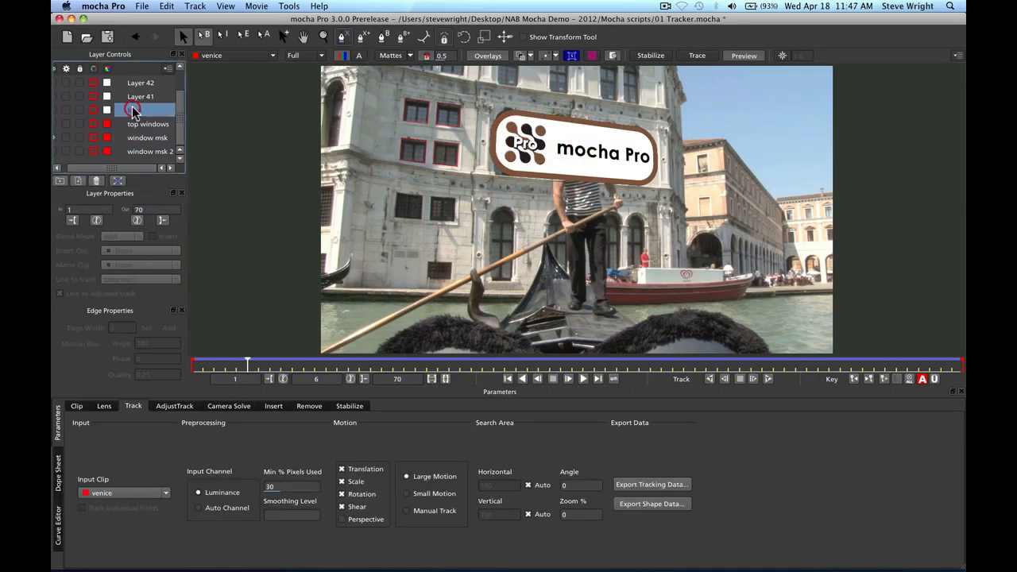
pyautogui.click(54, 134)
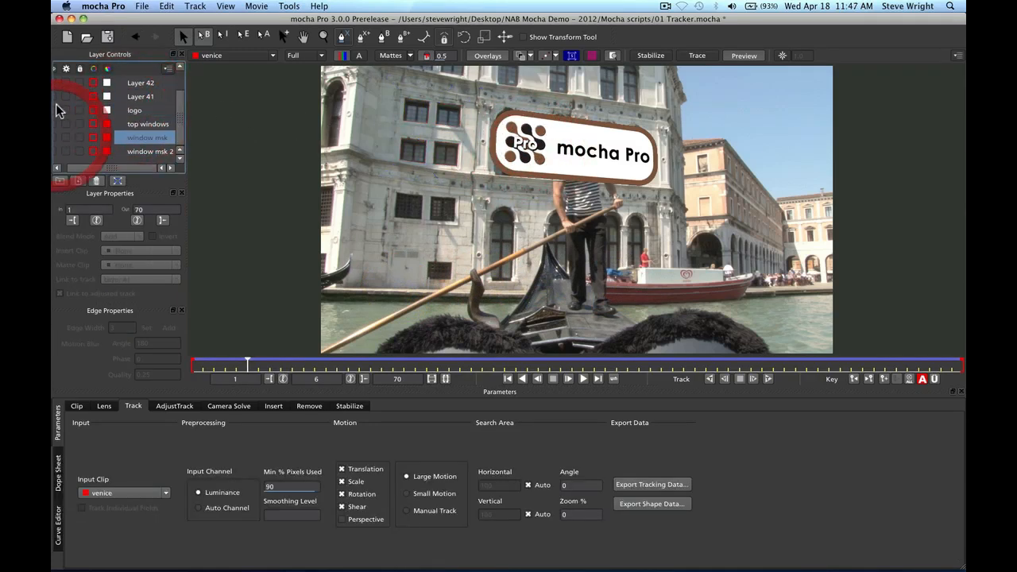
pyautogui.click(54, 107)
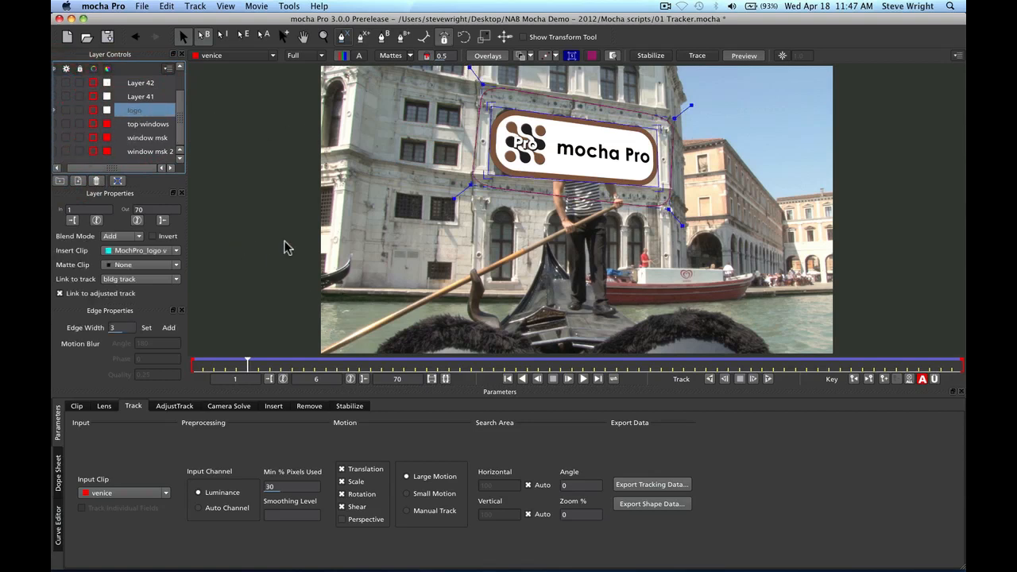
# Export the logo tracking as Nuke Corner Pin (*.nk) to the clipboard, then return to NukeX
pyautogui.click(652, 484)
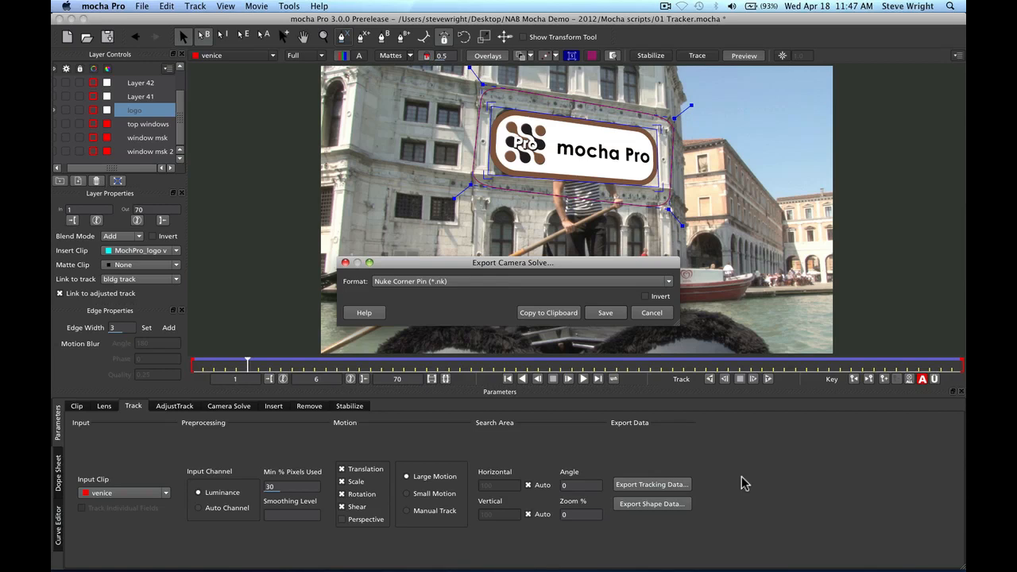
pyautogui.click(652, 486)
pyautogui.click(668, 283)
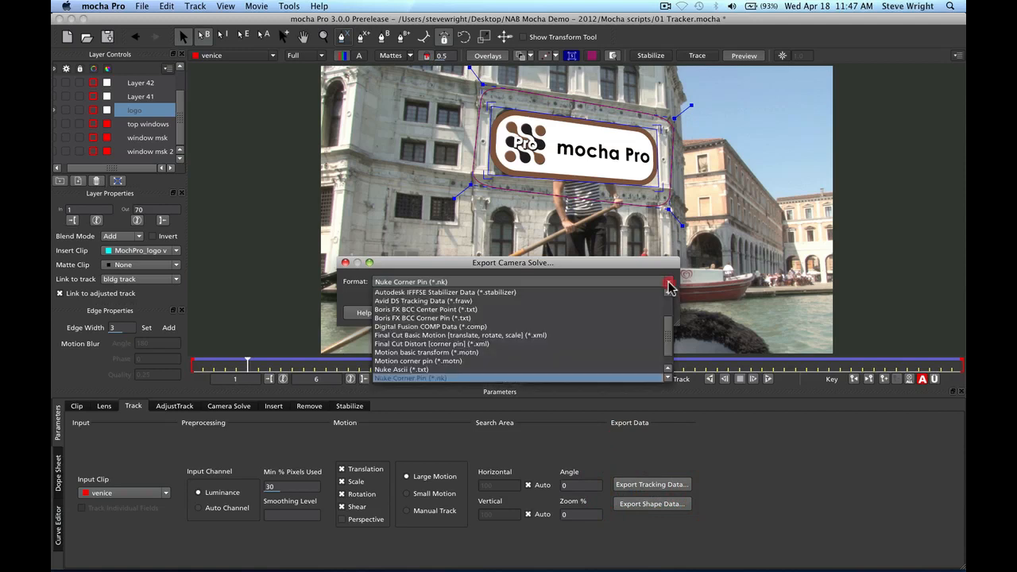
pyautogui.click(604, 283)
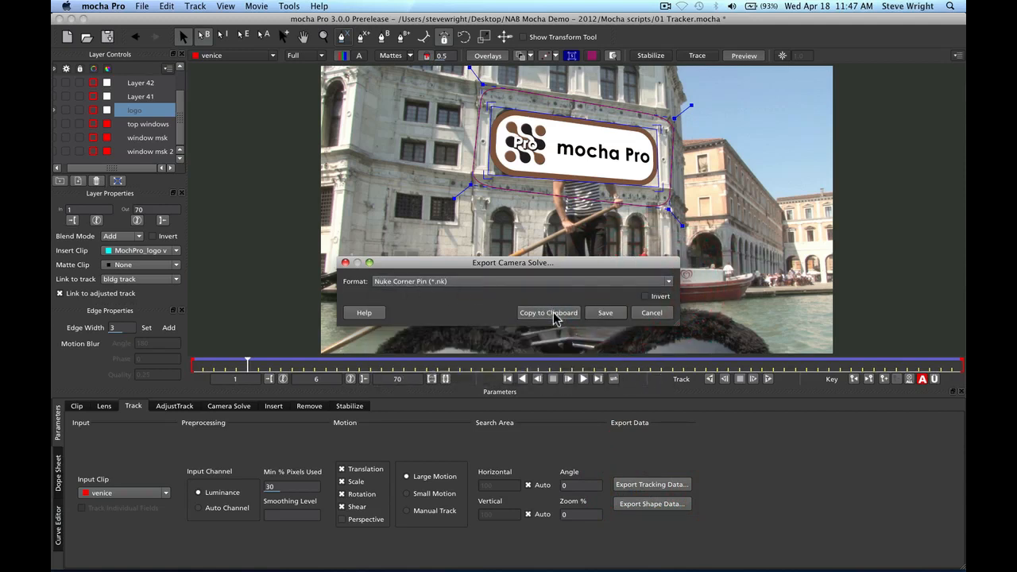
pyautogui.click(548, 312)
pyautogui.press('super+Tab')
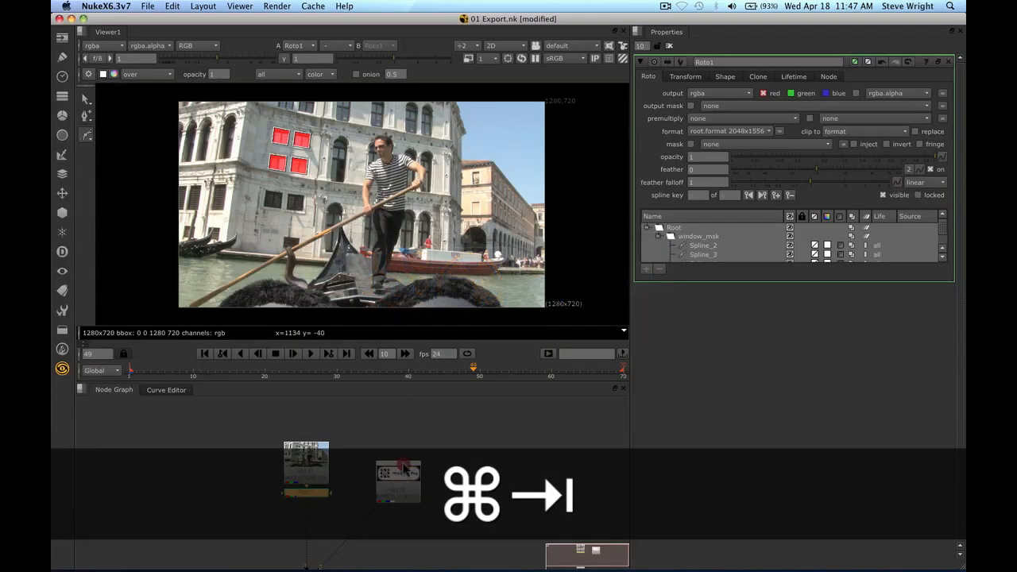
# Attach the pasted corner pin to the mocha logo and merge it over the gondola stream
pyautogui.click(406, 468)
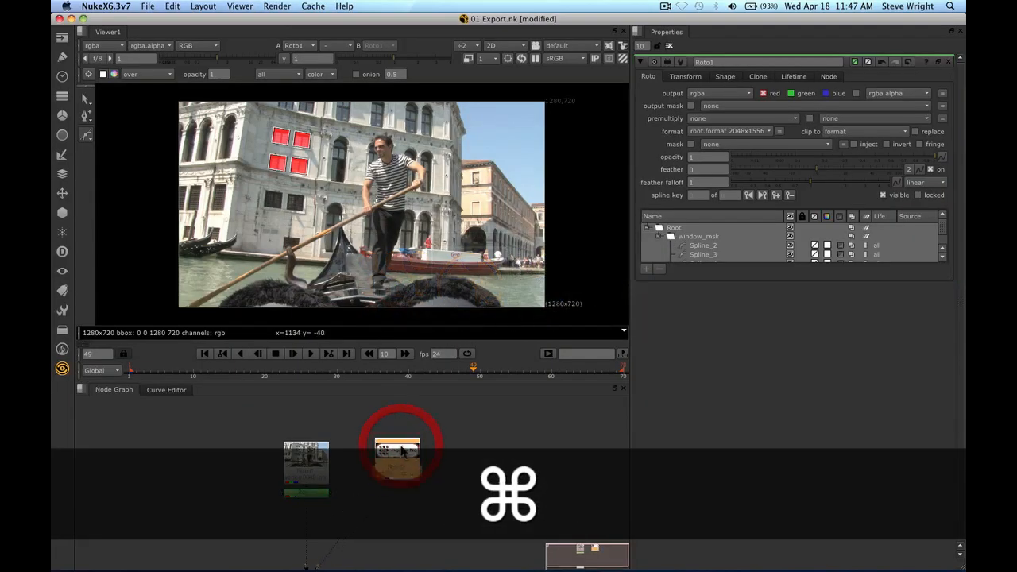
pyautogui.press('super+v')
pyautogui.moveTo(402, 492); pyautogui.dragTo(323, 527)
pyautogui.press('m')
pyautogui.click(320, 491)
# Disable Roto1 and play the composite to check the logo tracking the palazzo facade
pyautogui.press('d')
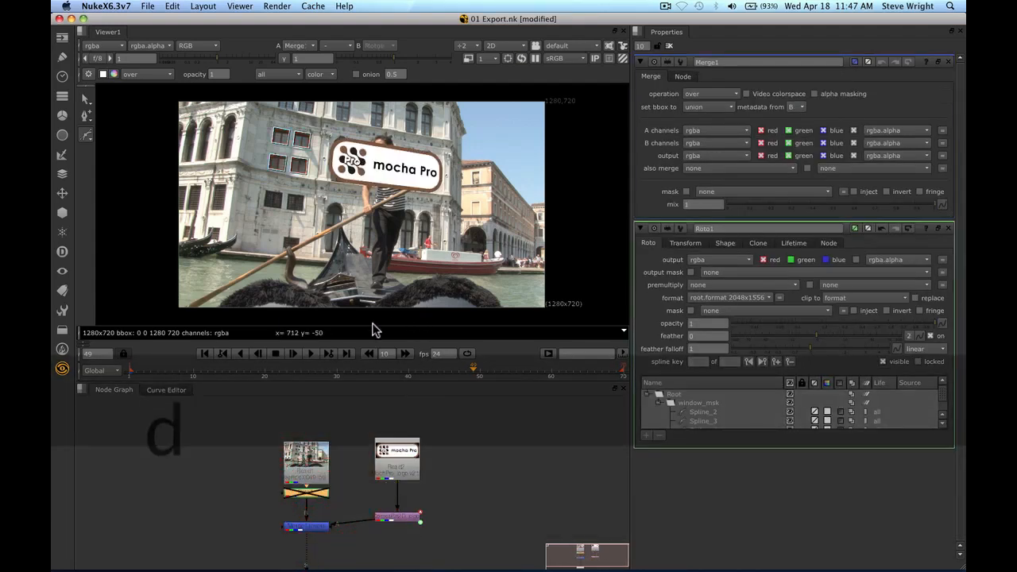
pyautogui.click(309, 355)
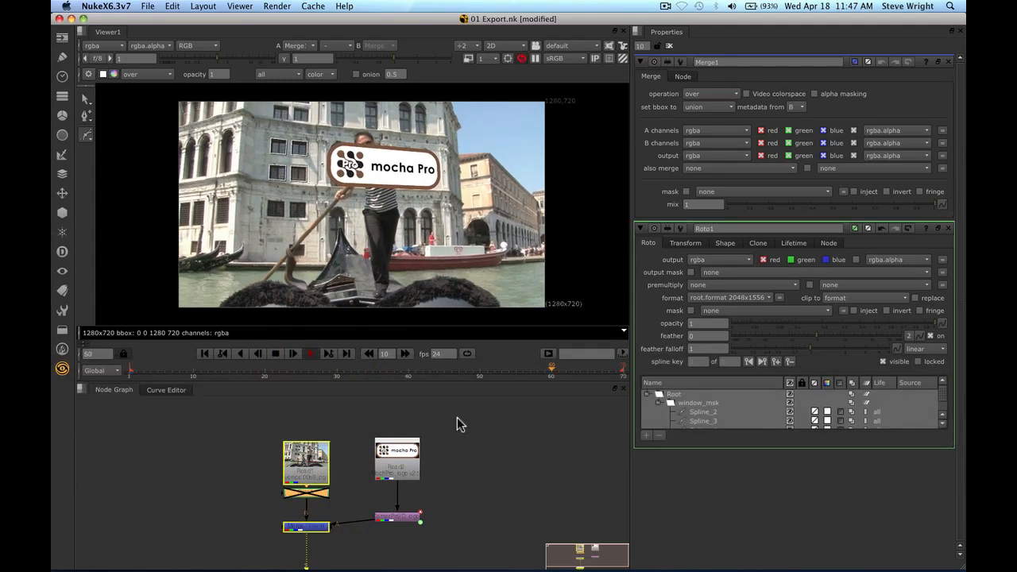
pyautogui.click(277, 354)
pyautogui.click(511, 424)
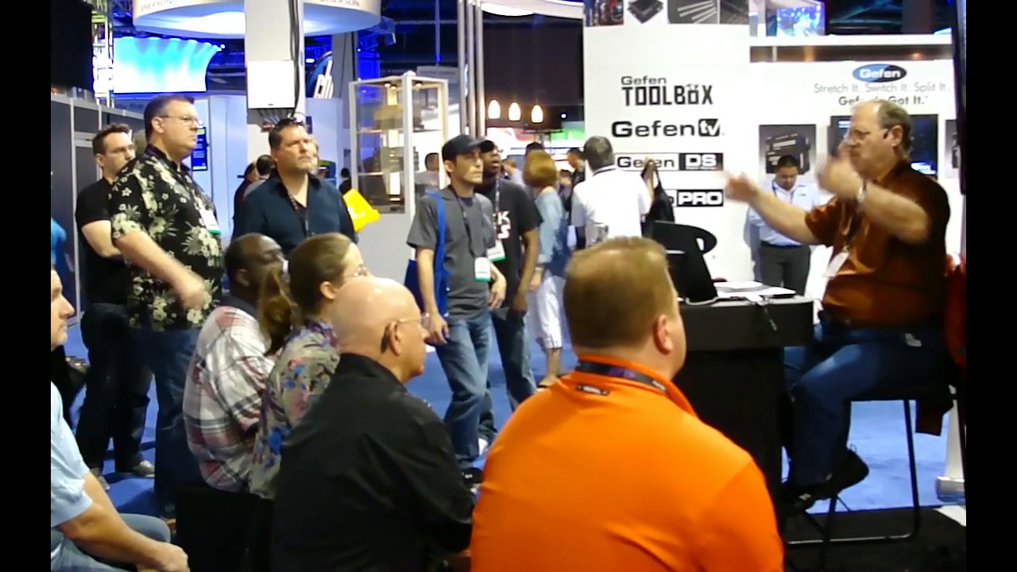